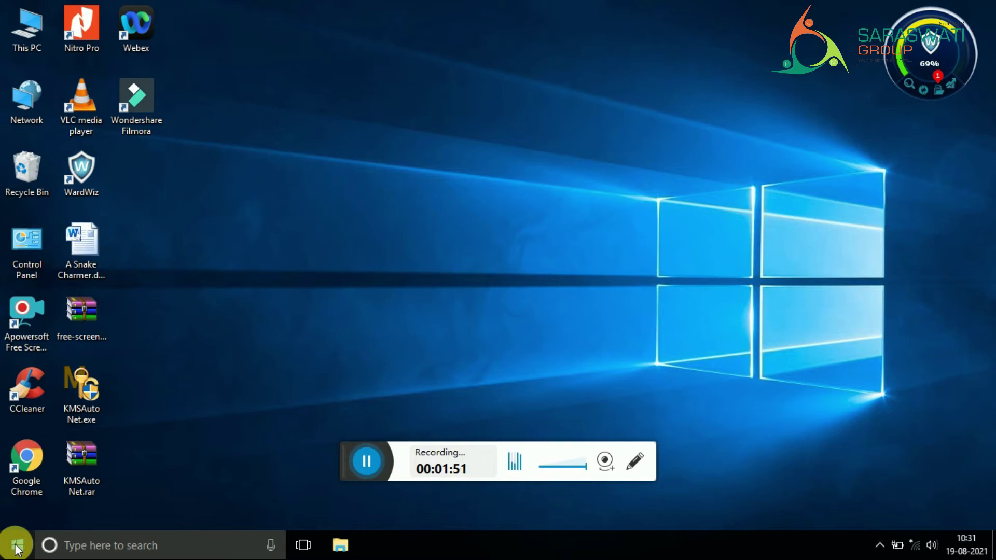
click(17, 546)
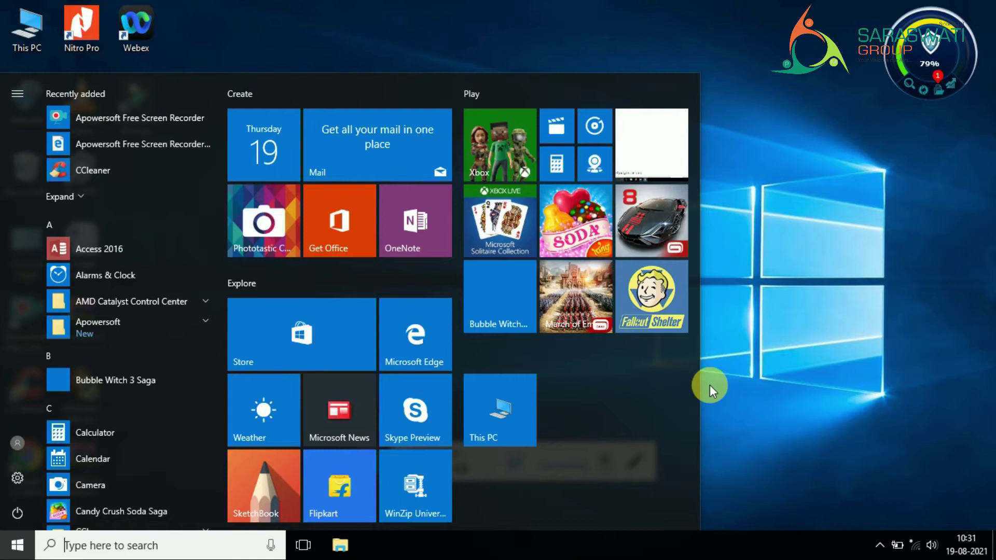
click(739, 333)
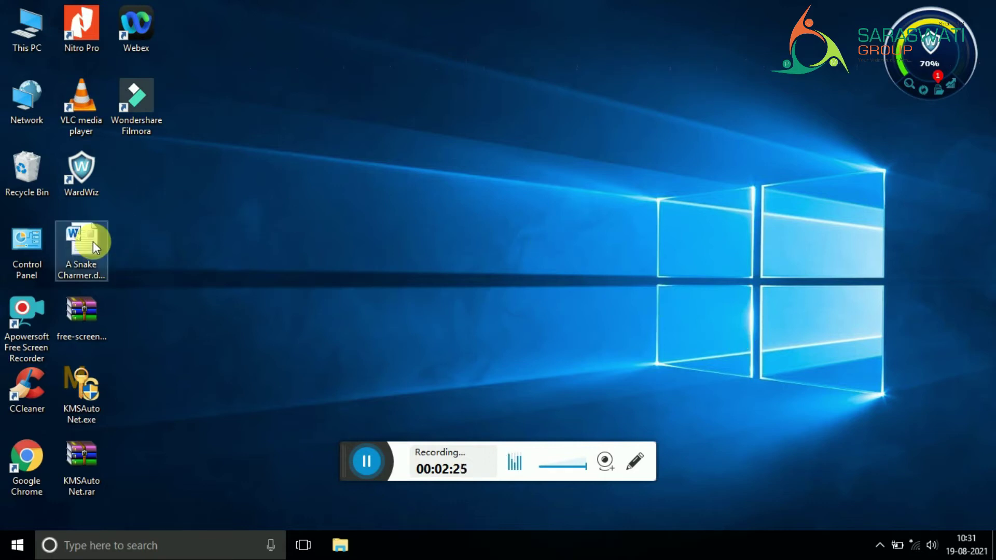
Open the A Snake Charmer Word document from the desktop, read through its paragraph and close it.
mouse_move(93, 242)
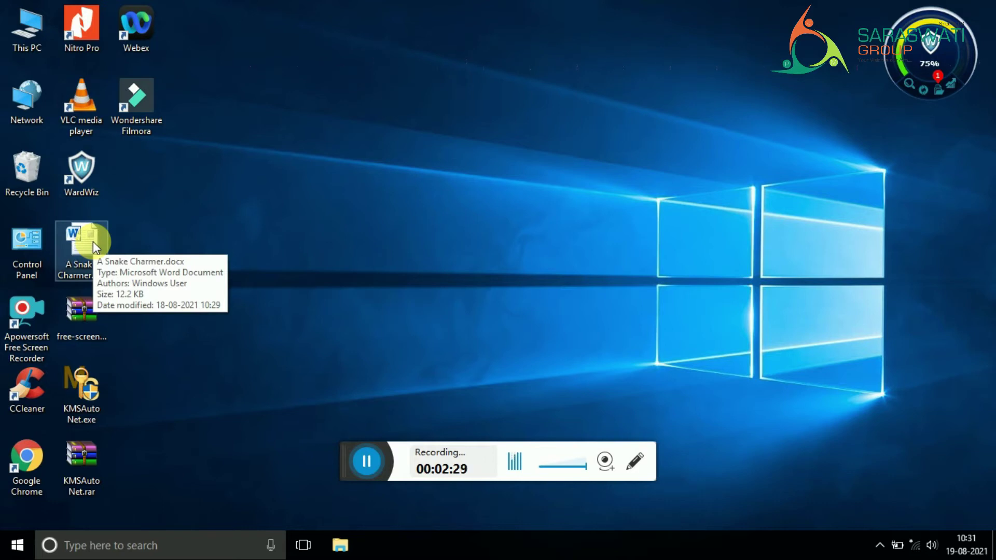
click(92, 241)
double_click(92, 247)
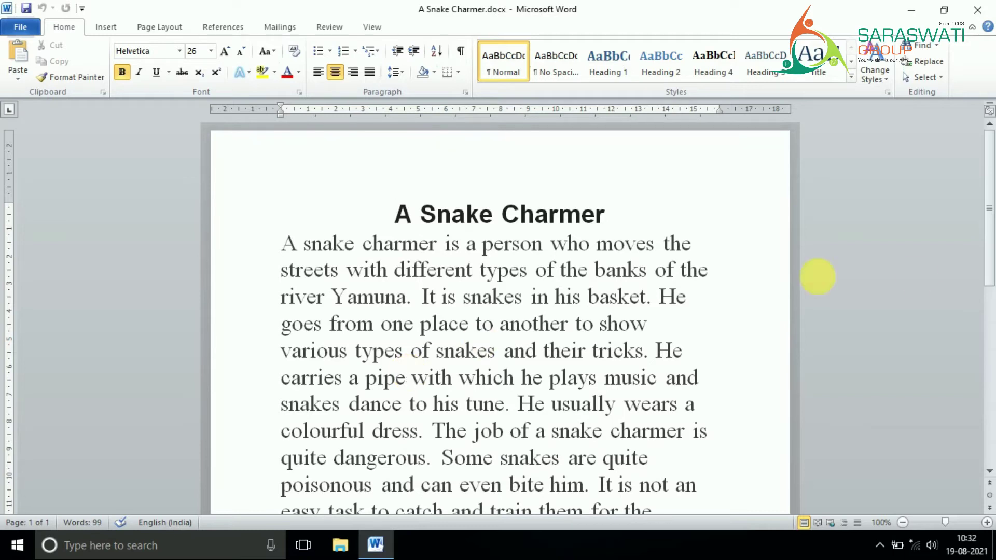
drag(990, 223, 991, 246)
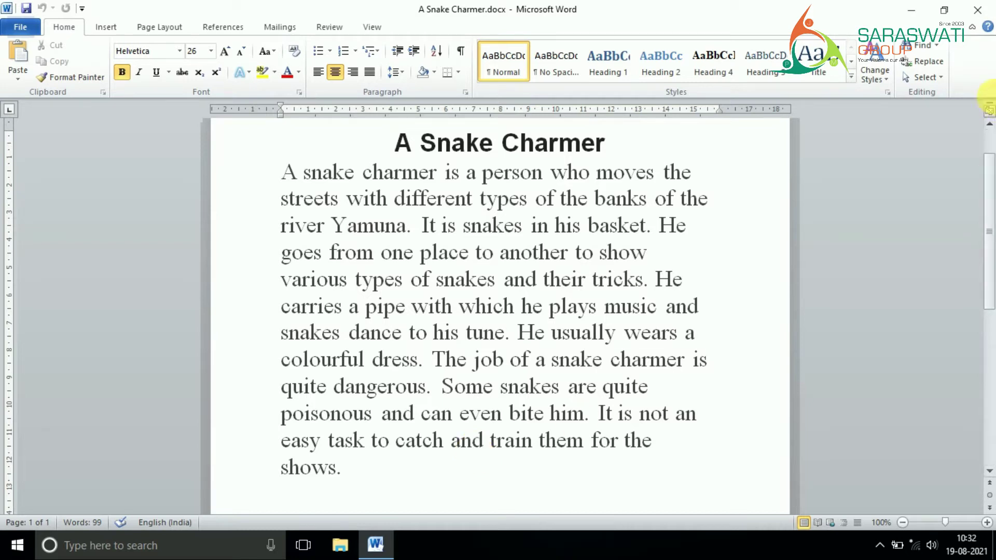
click(980, 11)
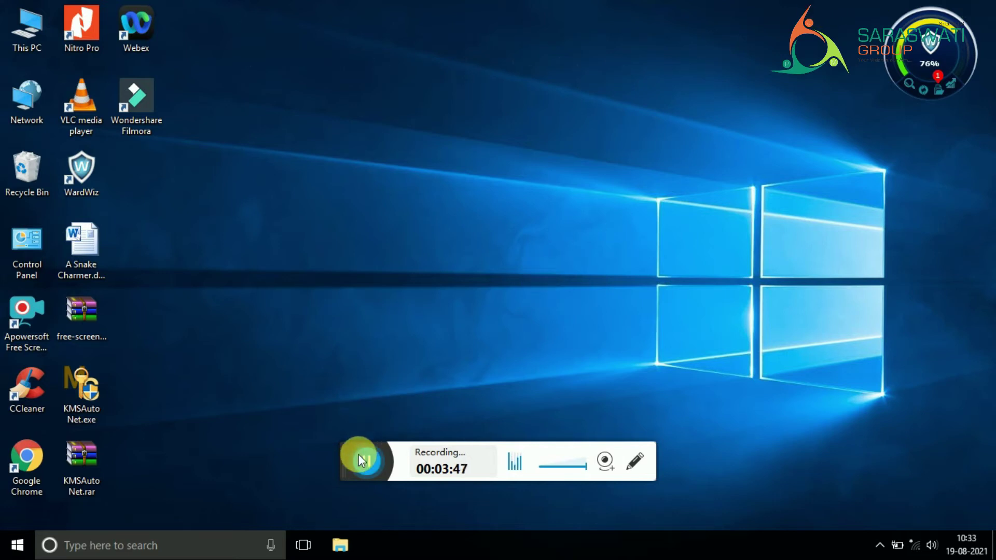
click(359, 454)
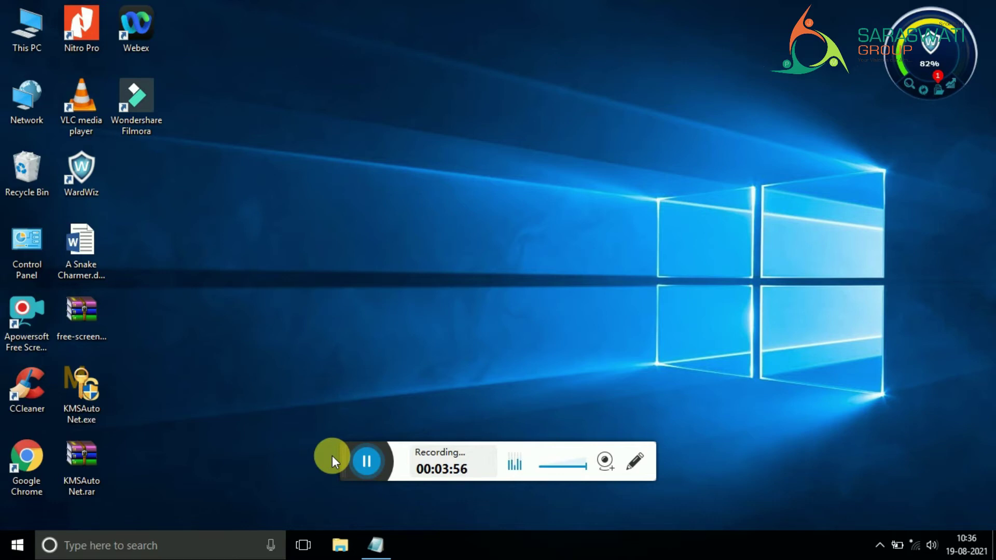
Switch to the blank Notepad document and write the heading "spelling and grammar feature".
key(alt+Tab)
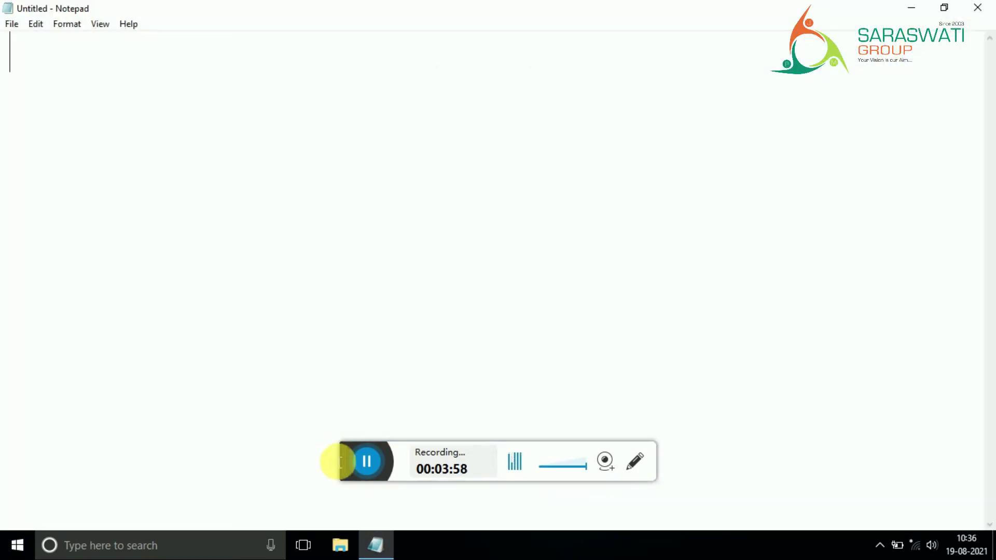
text(pell)
key(BackSpace)
key(BackSpace)
key(BackSpace)
key(BackSpace)
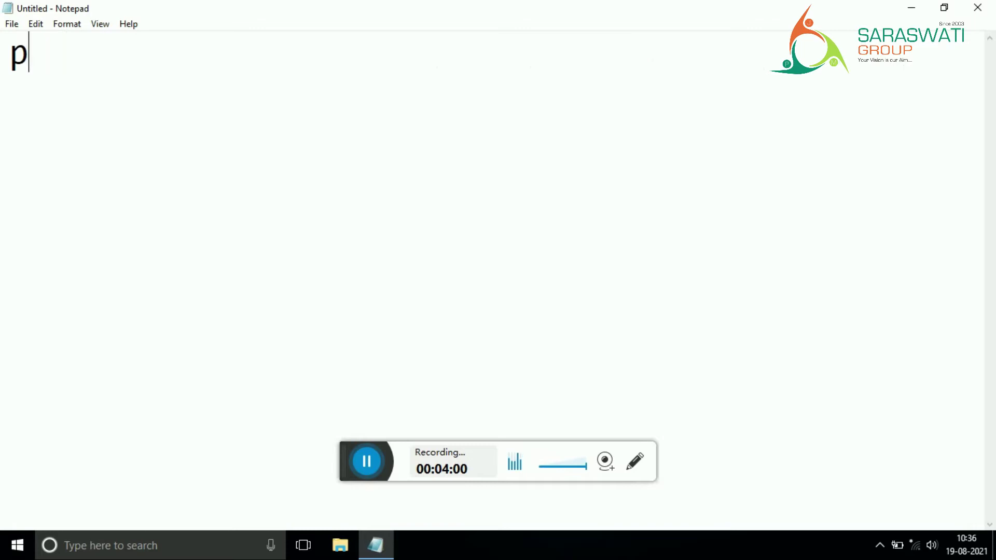
text(spelli)
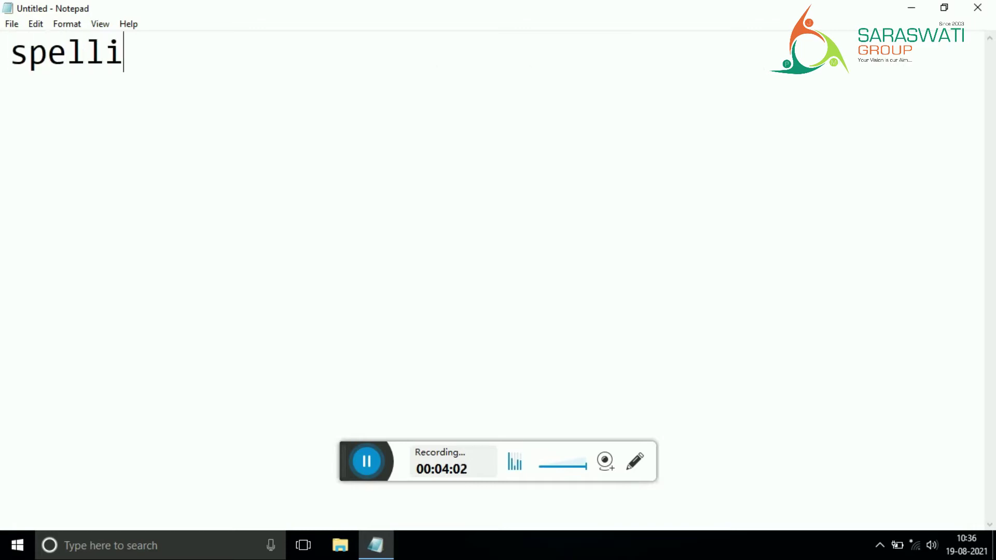
text(ng and gr)
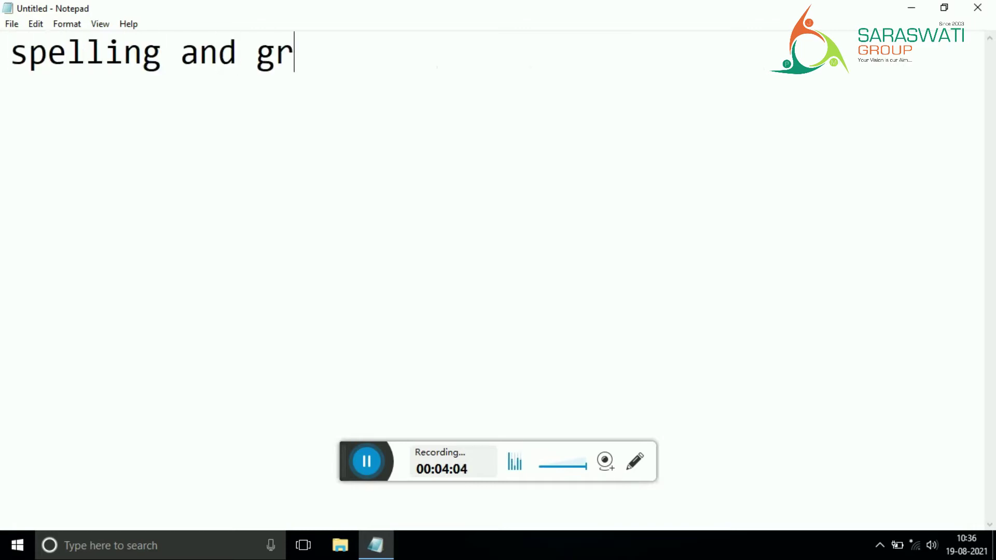
text(ammar )
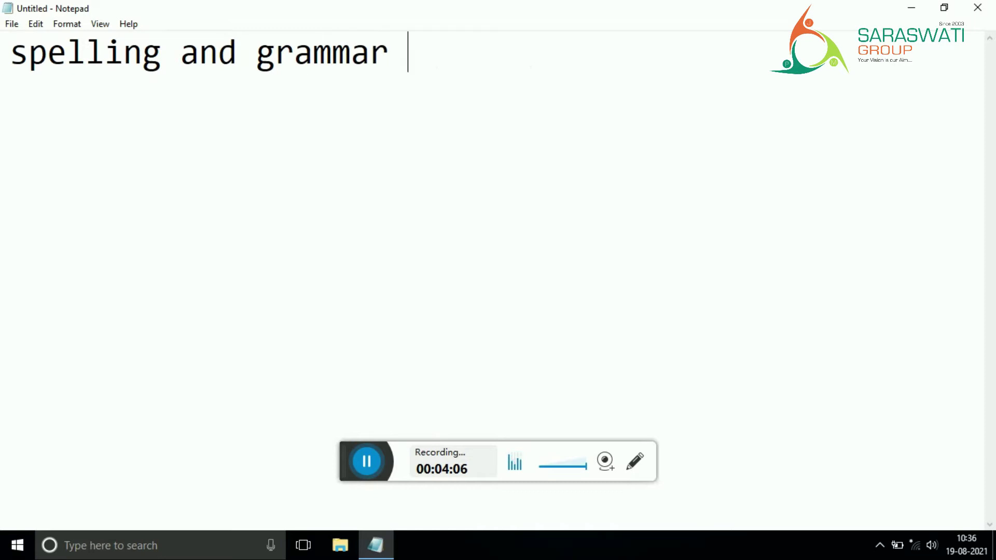
text(feature)
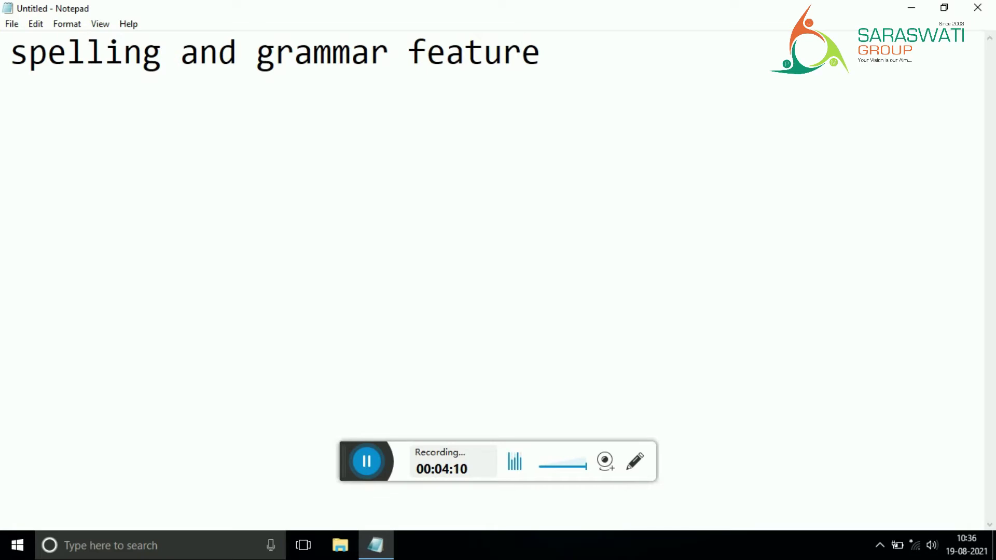
drag(558, 65, 9, 74)
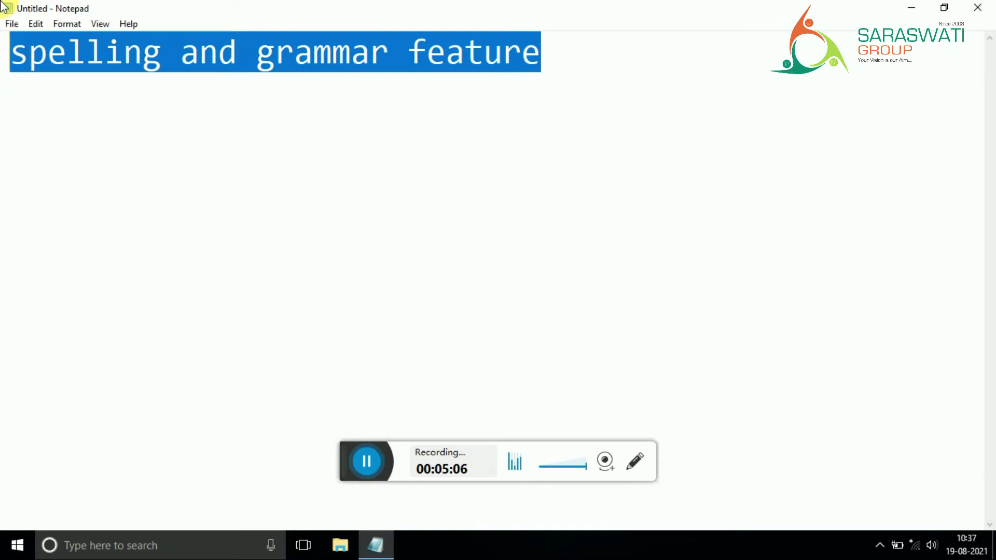
click(180, 161)
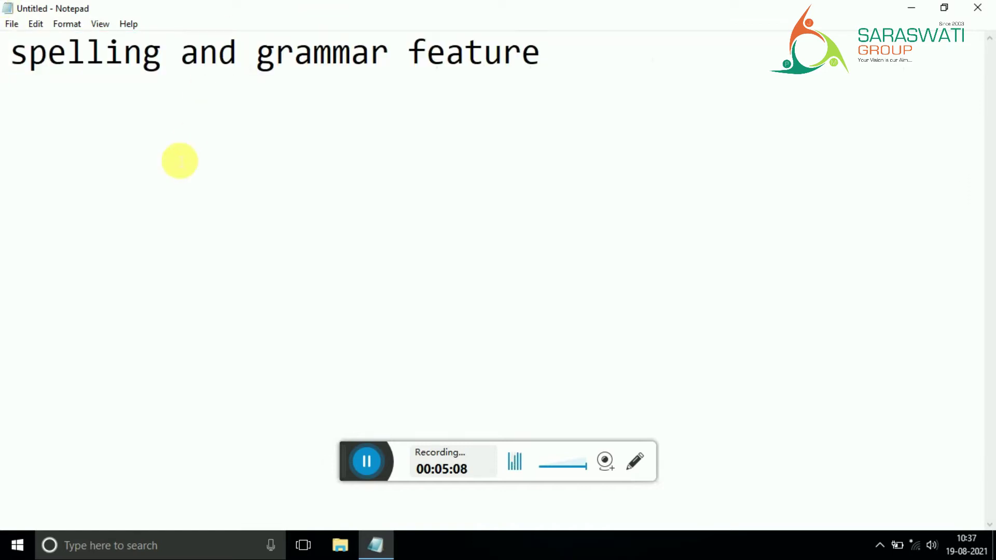
Add the line "red line- wrong spelling" under the heading and begin a third line with "gree".
click(565, 62)
key(Return)
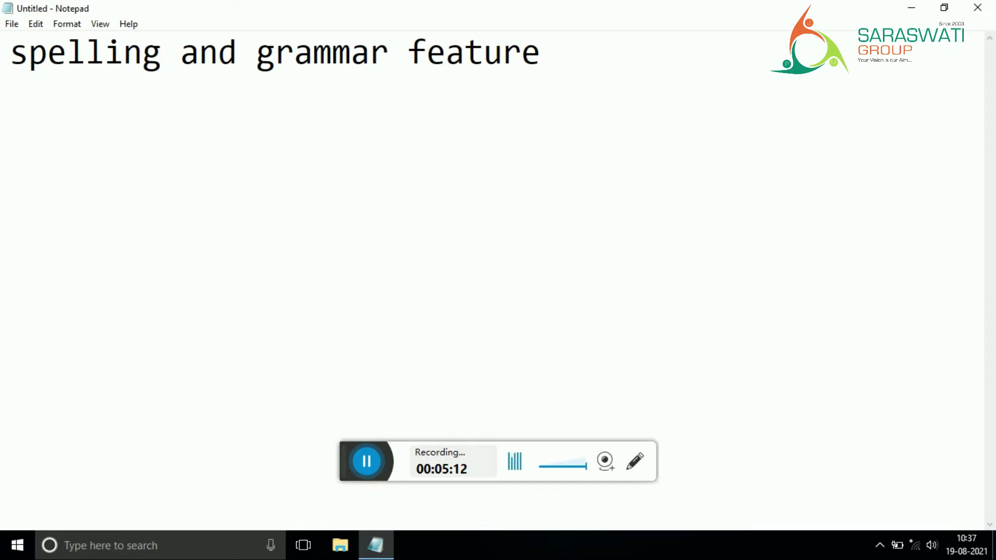
text(red )
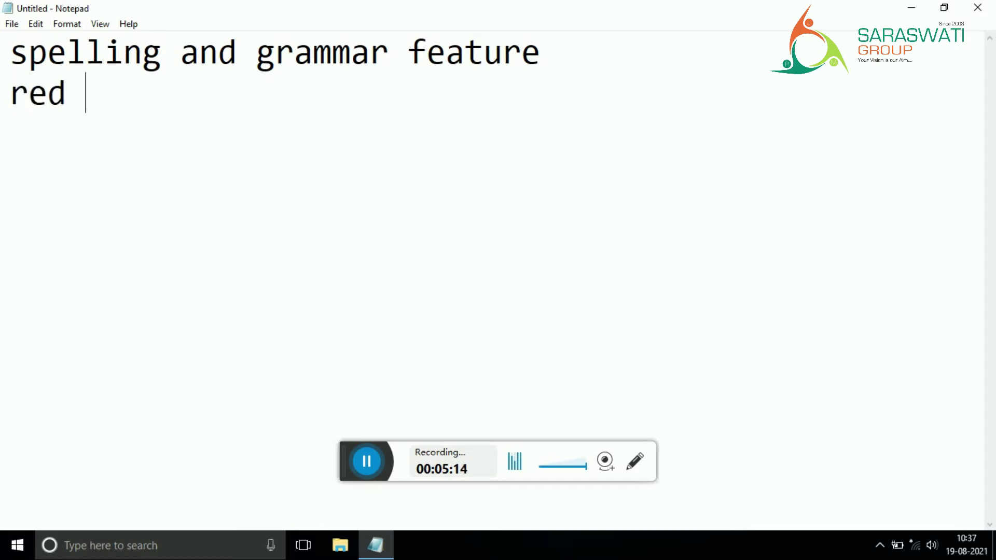
text(line-)
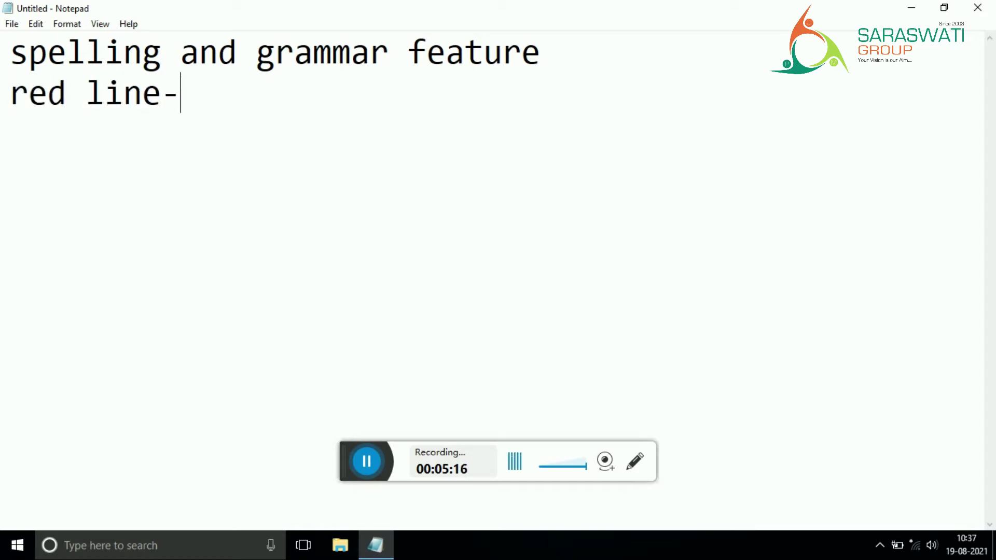
text( wrong )
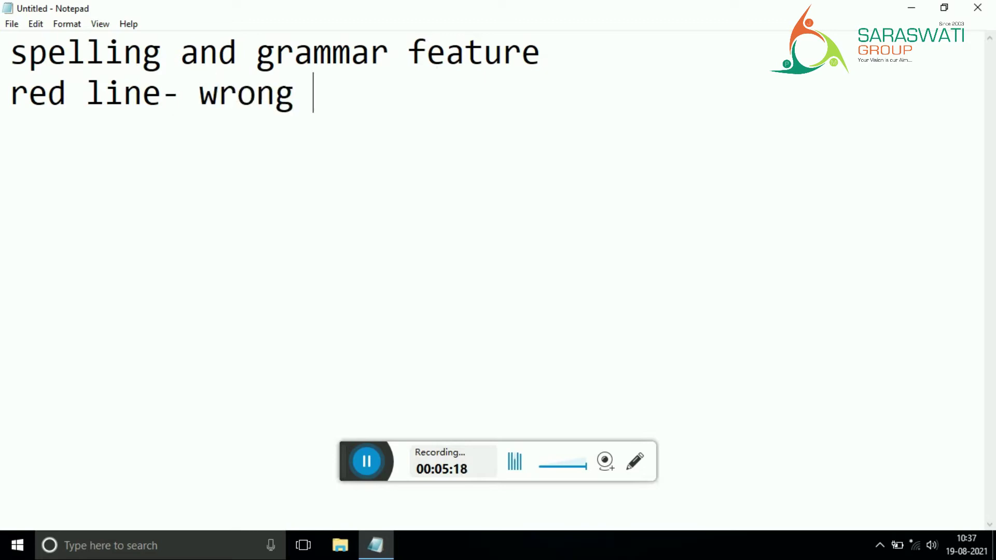
text(spelling)
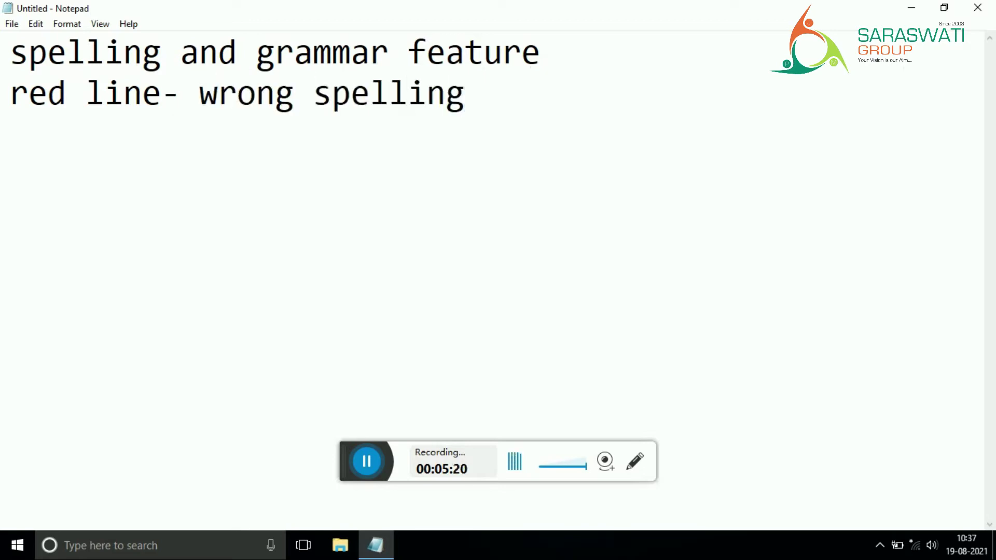
key(Return)
text(gree)
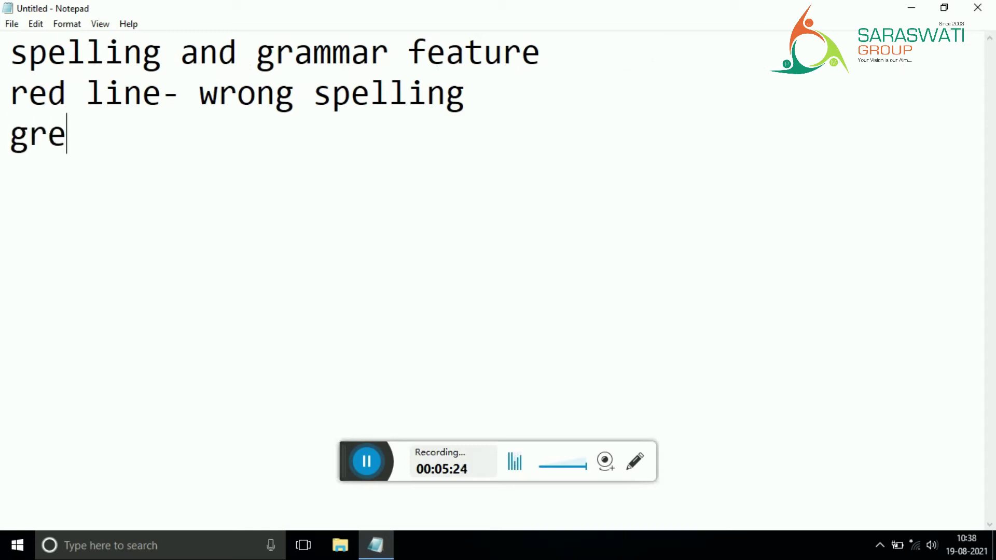
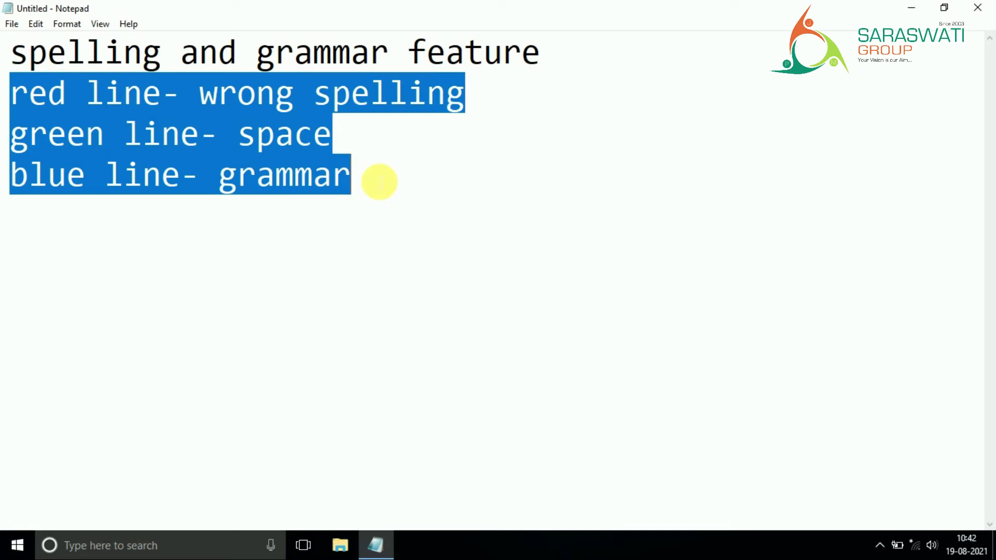
Append "/new words" to the end of the red line note and highlight its first words for emphasis.
click(488, 103)
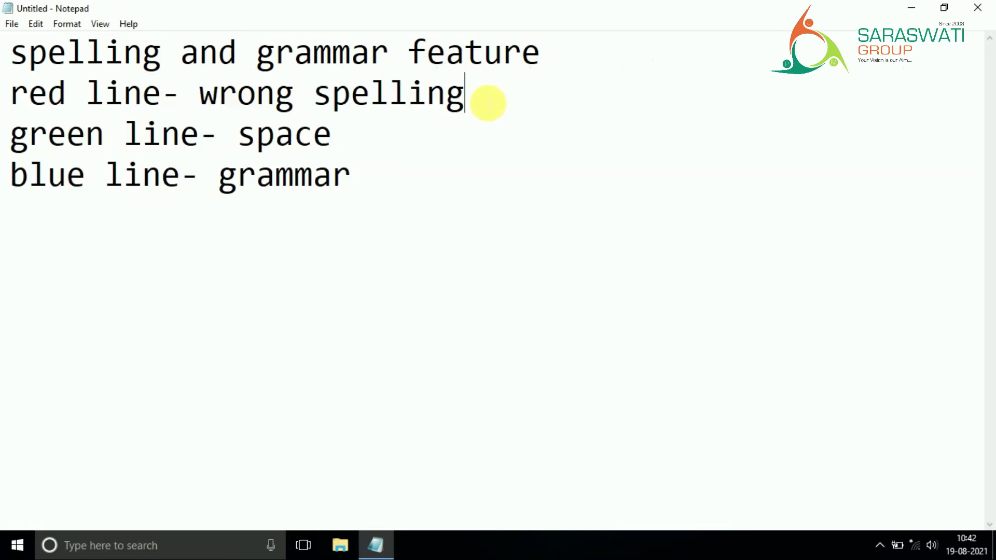
text(/)
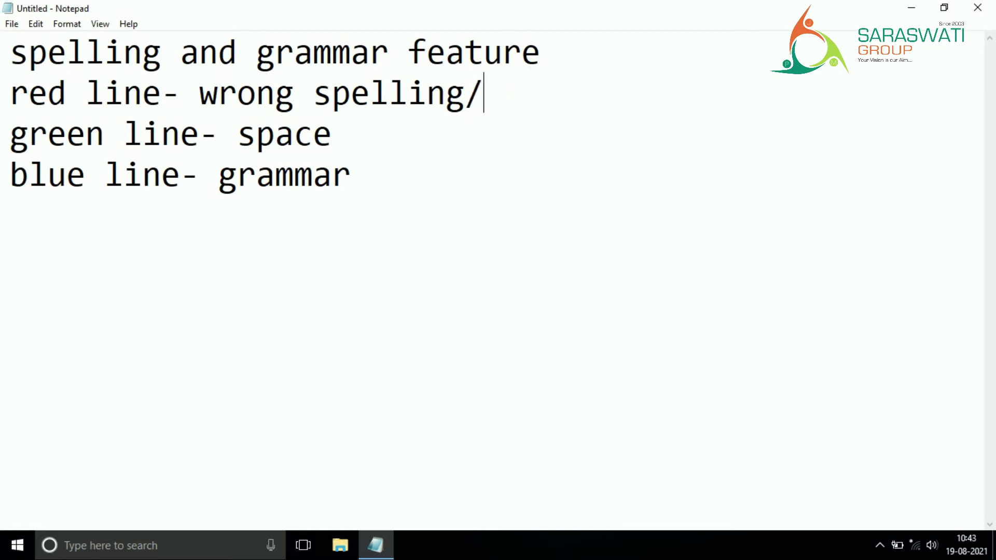
text(new words)
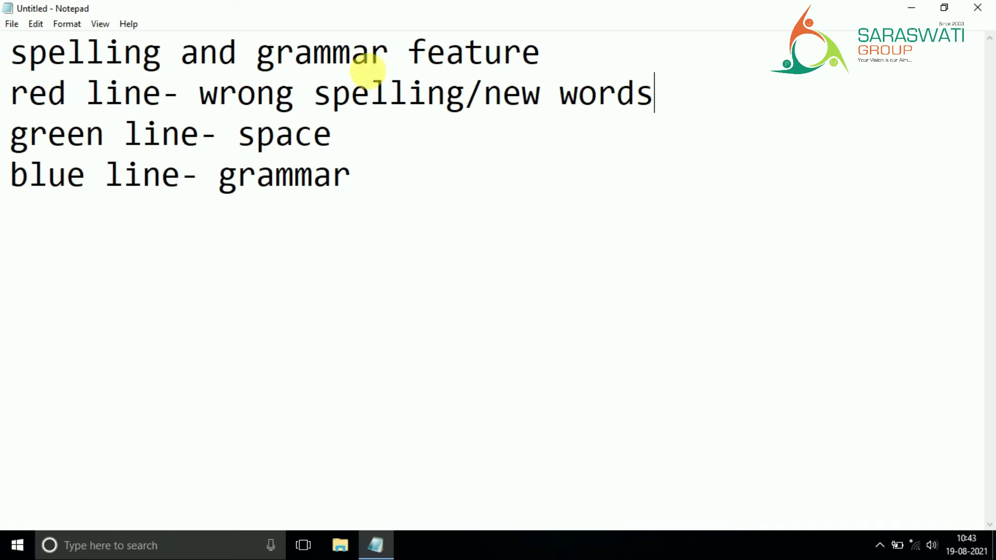
drag(143, 96, 12, 98)
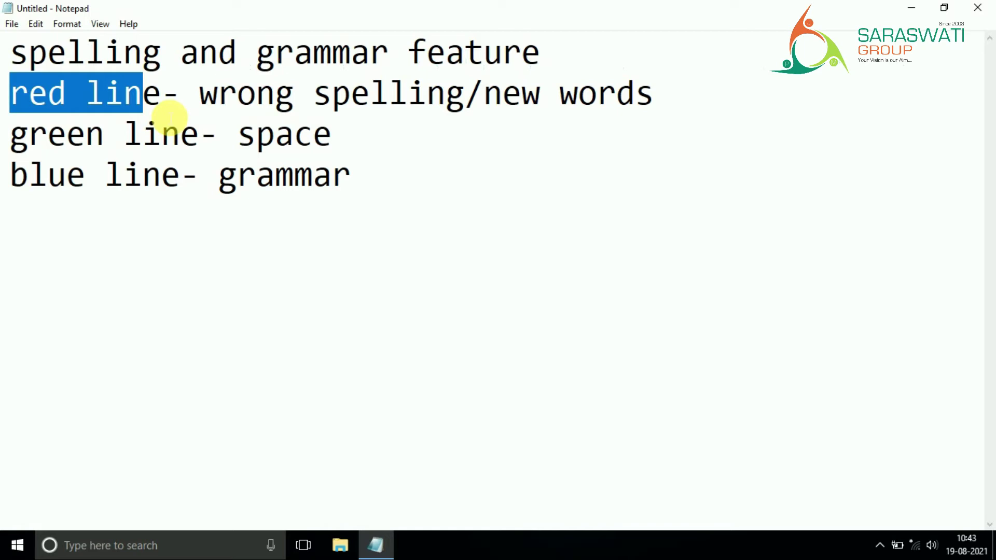
click(289, 273)
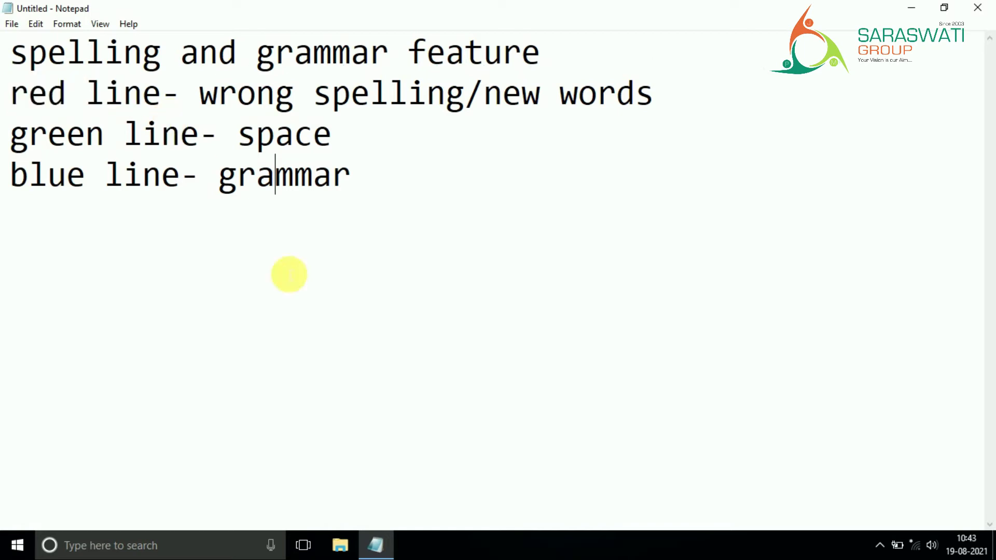
Add an empty line below the blue line note, and highlight the three colour notes and the heading in turn.
click(387, 175)
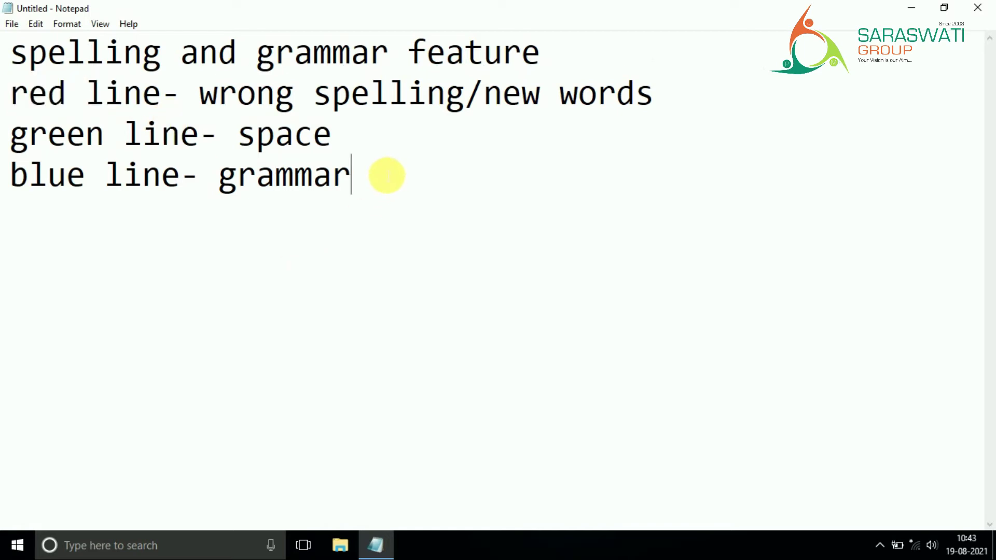
key(Return)
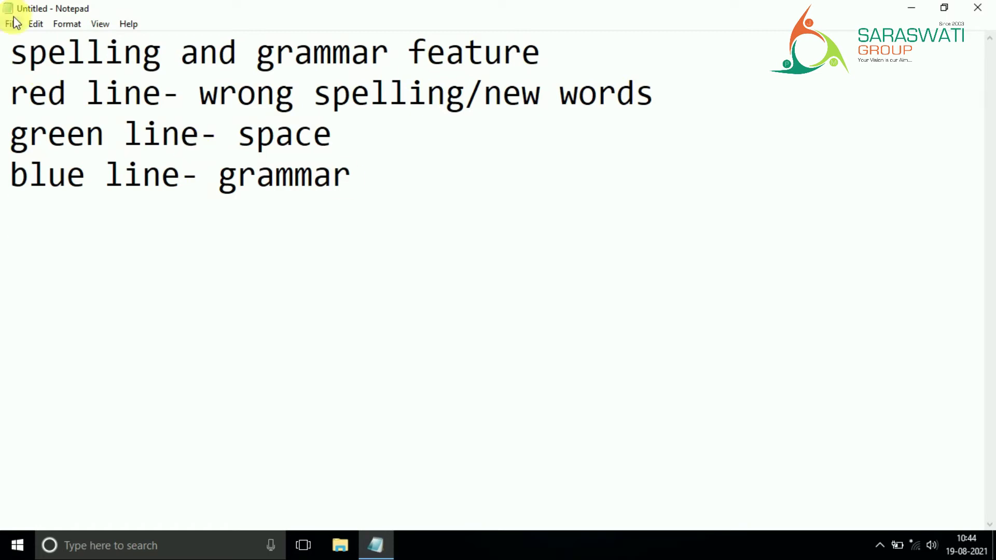
drag(10, 94, 482, 229)
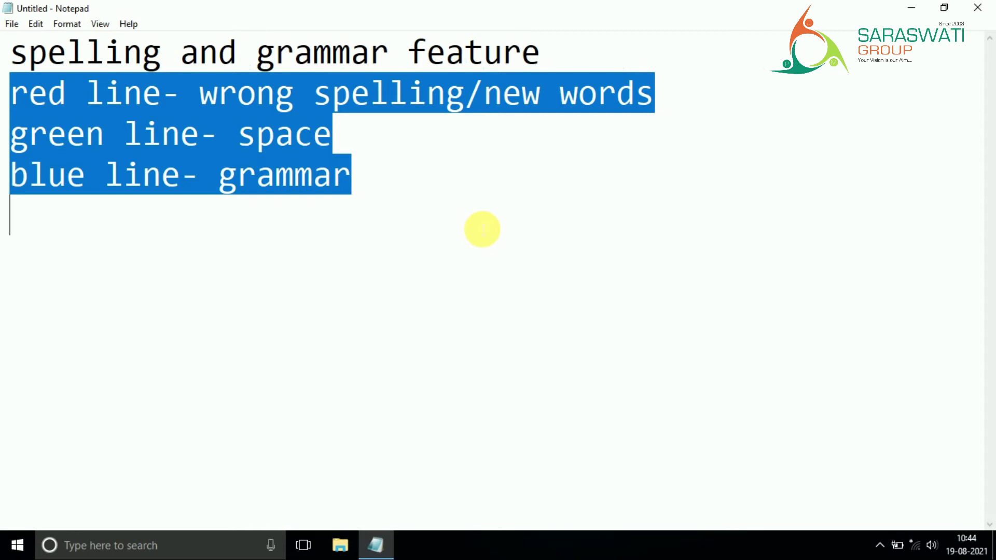
click(440, 257)
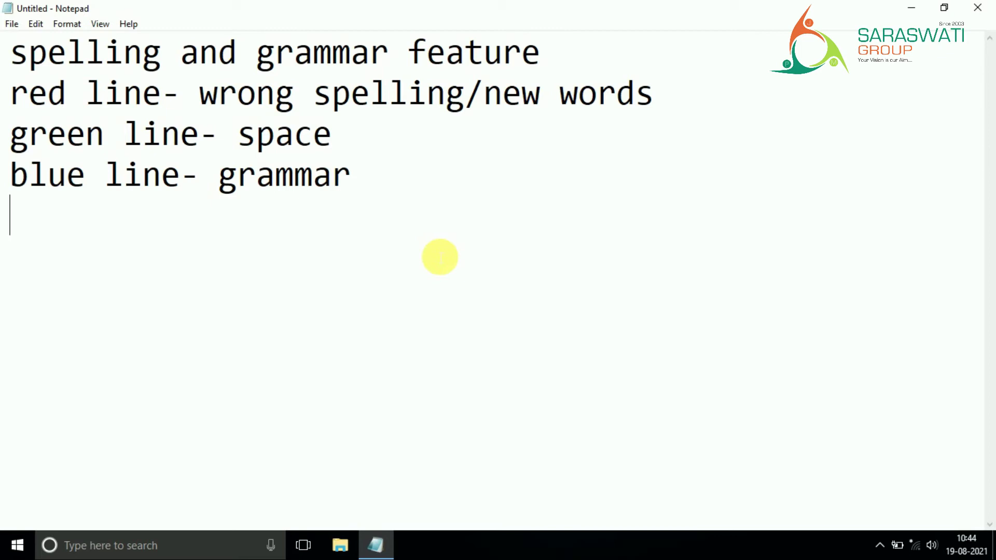
drag(544, 66, 7, 57)
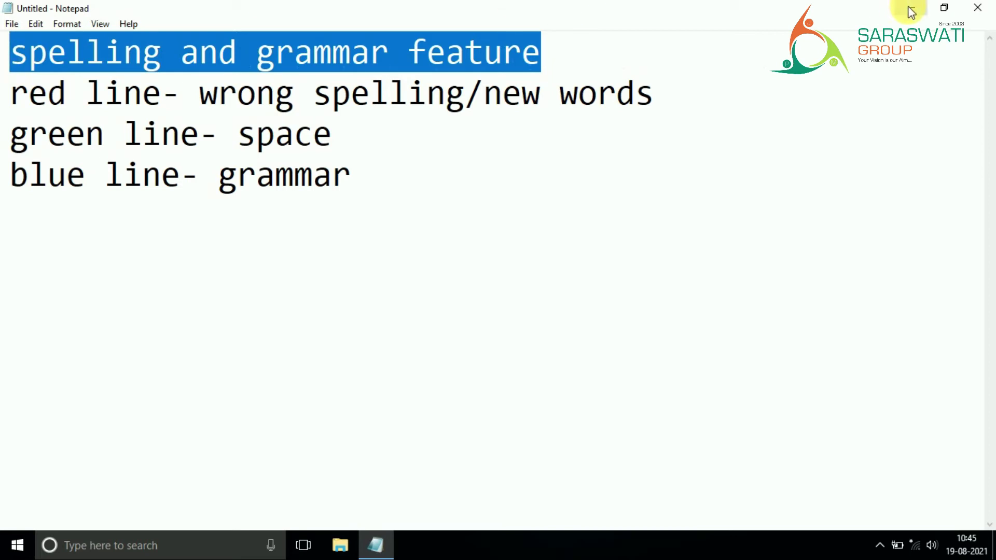
Close the Notepad notes without saving the changes.
click(979, 11)
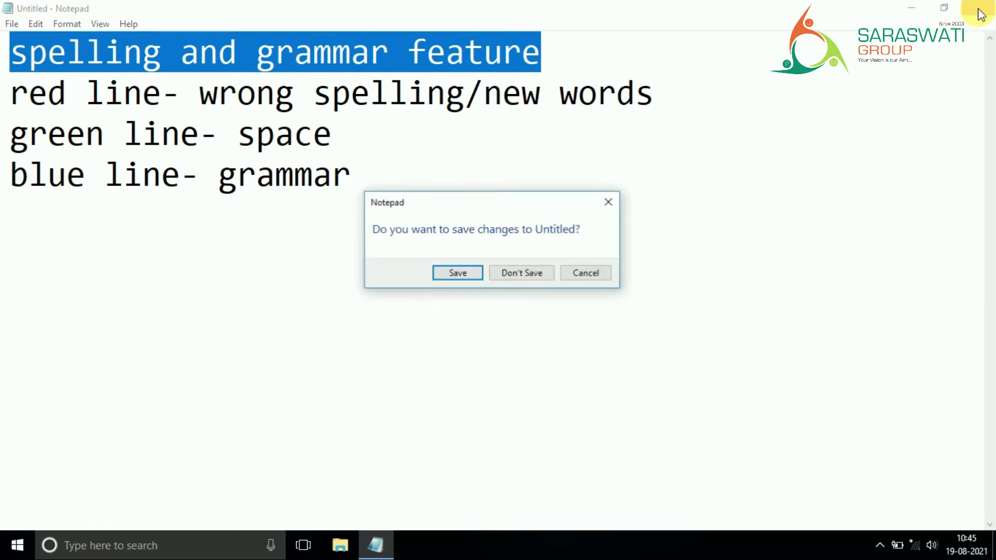
click(529, 274)
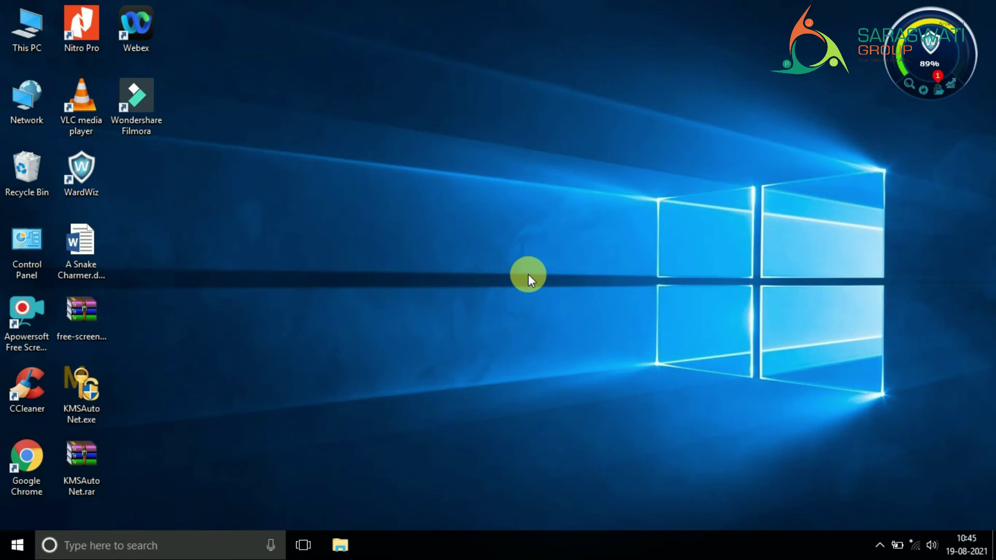
Open Word 2016 and create a blank document.
click(134, 543)
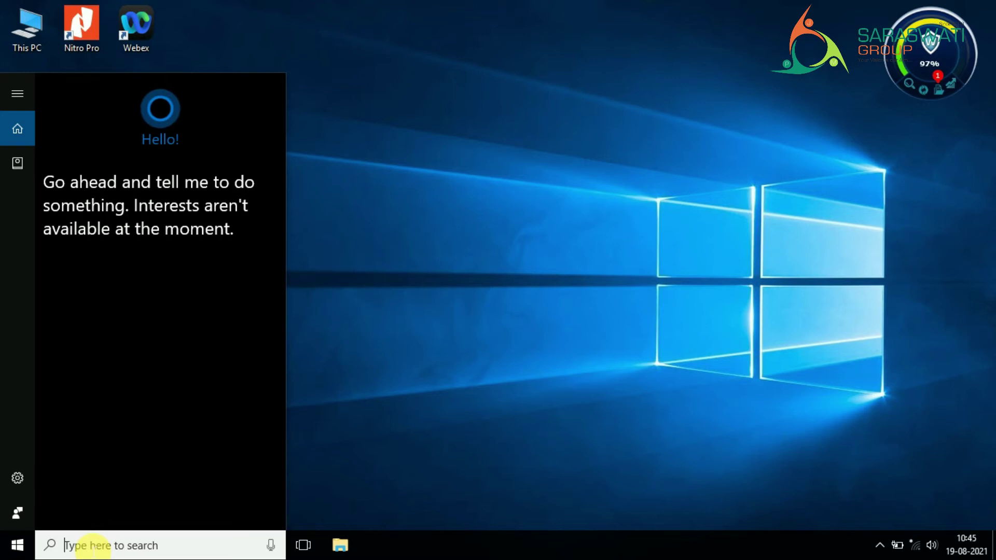
text(word)
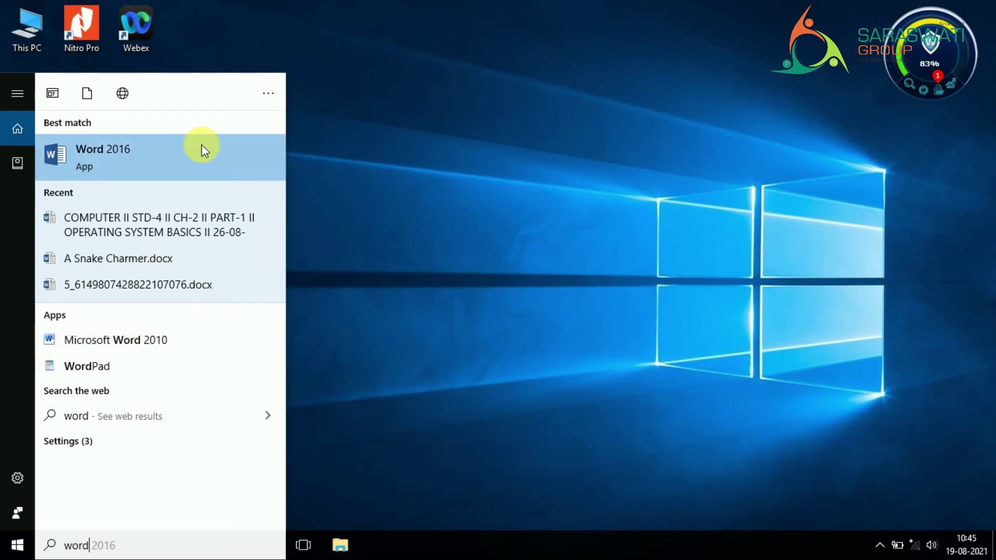
click(153, 154)
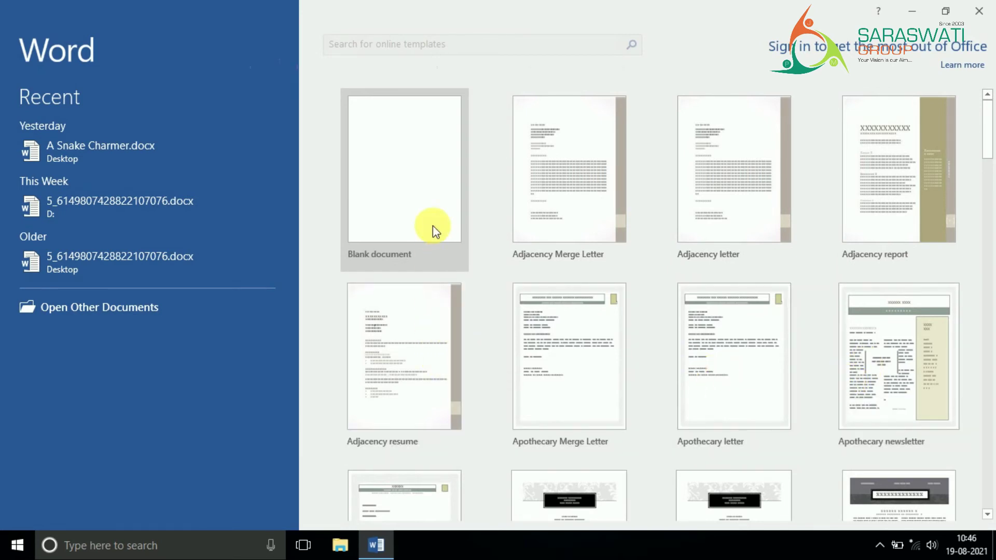
click(433, 194)
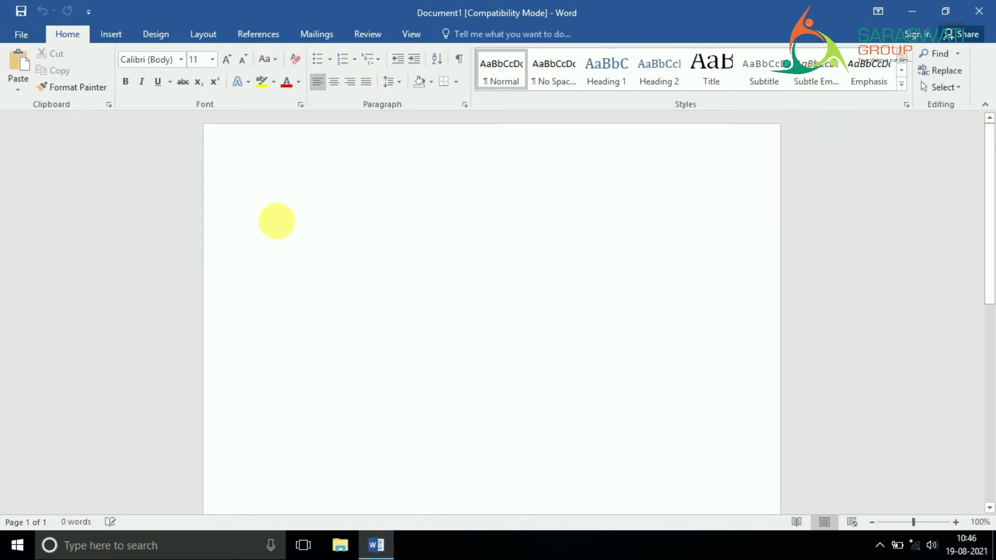
Set the text font to Cambria (Headings) and the font size to 36 in the blank document.
click(183, 59)
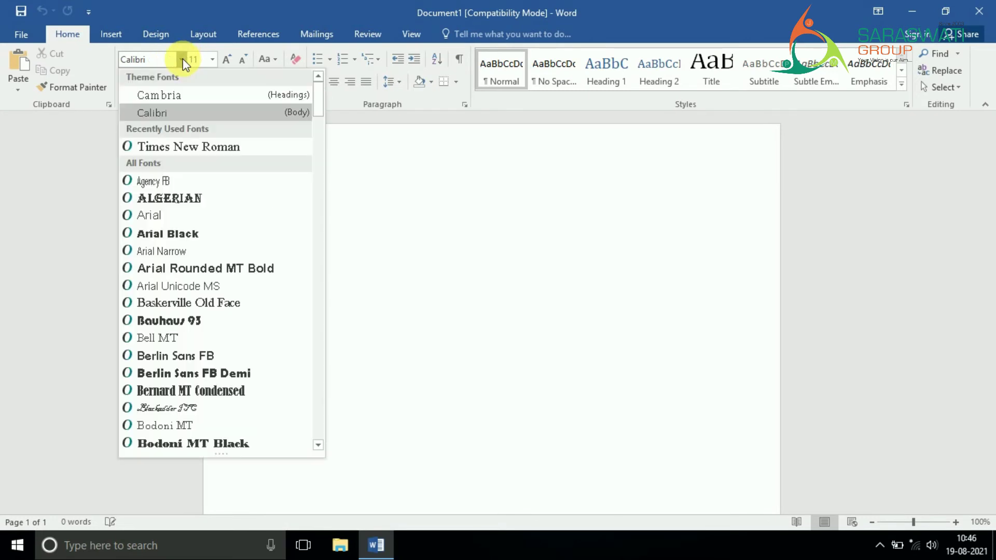
click(173, 99)
click(214, 60)
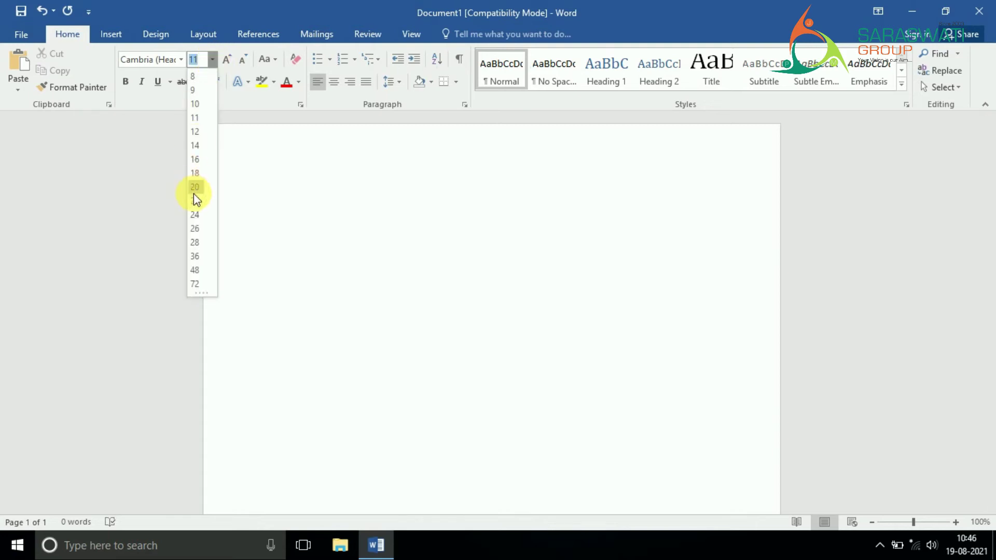
click(195, 201)
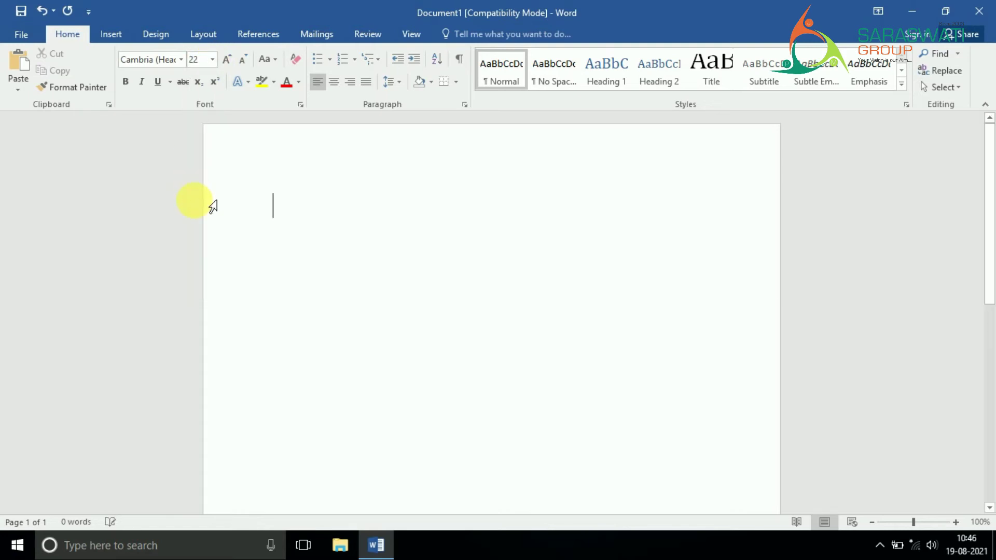
click(212, 59)
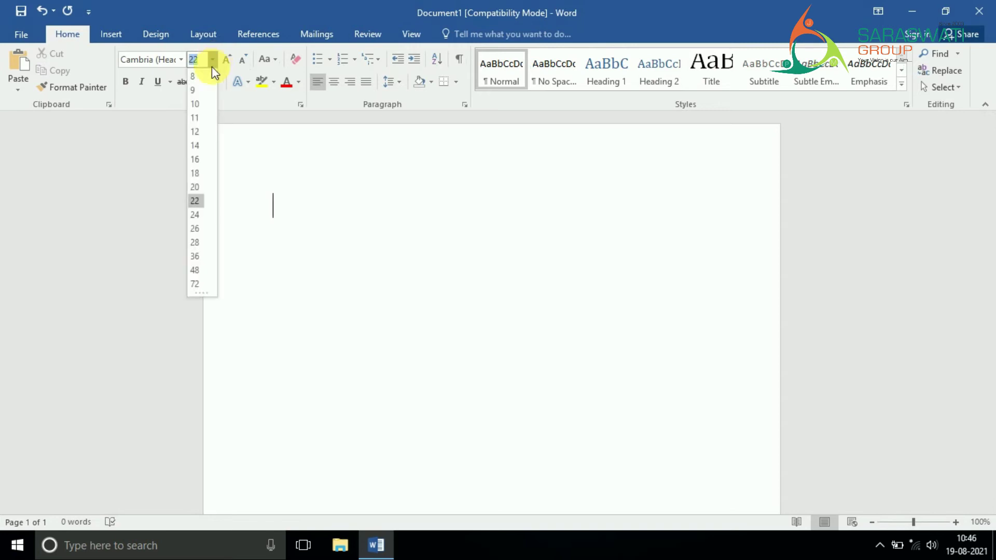
click(195, 256)
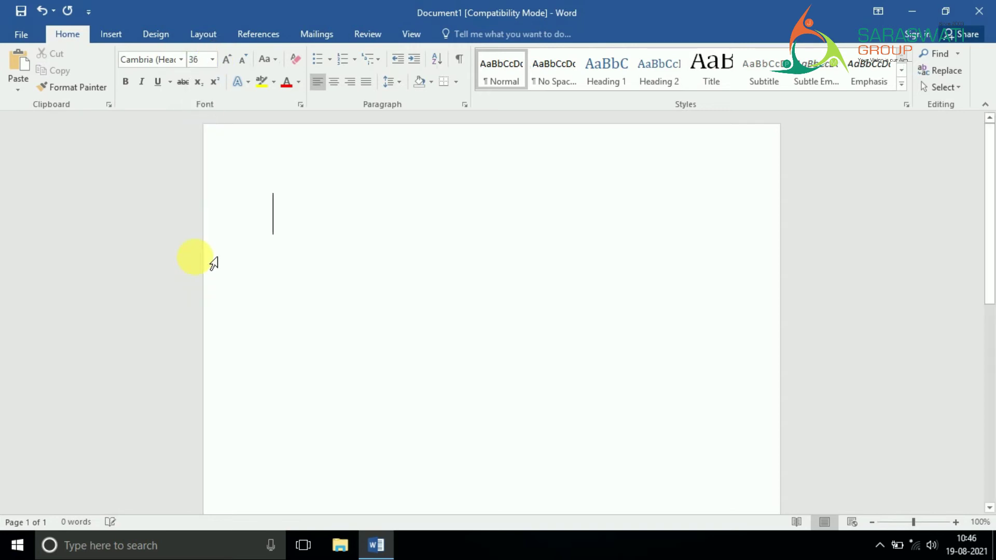
Write a person's first name as a spelling-check sample and delete it again.
text(khushboo)
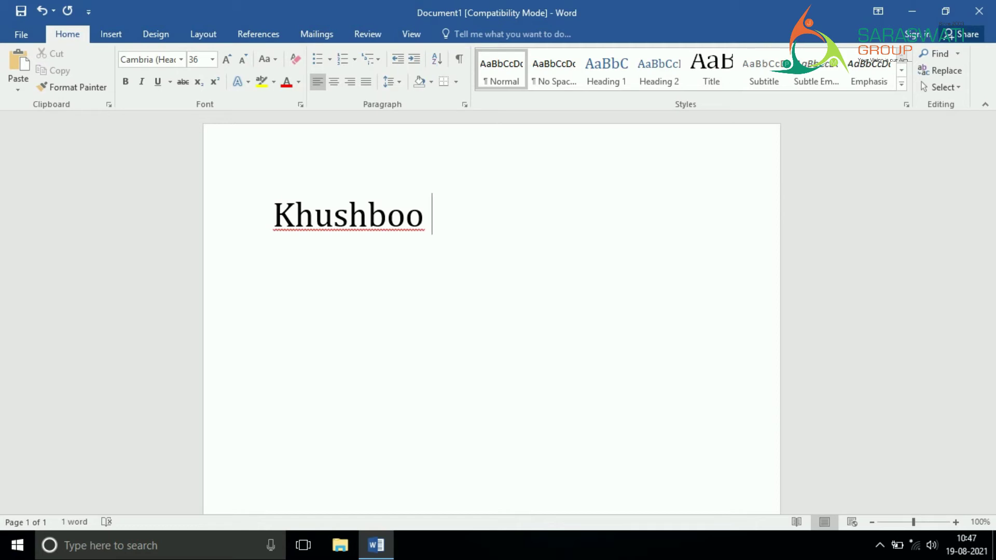
drag(445, 215, 259, 226)
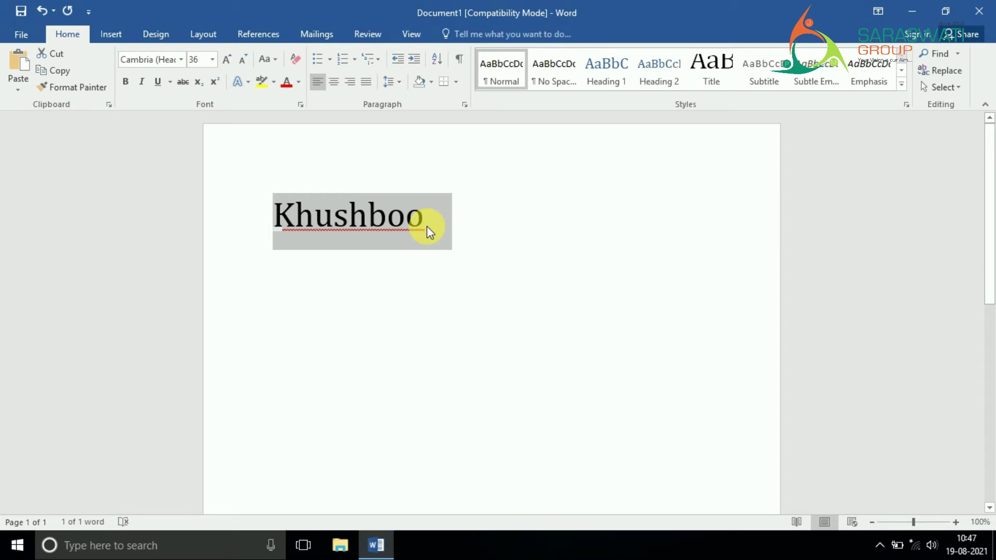
key(Delete)
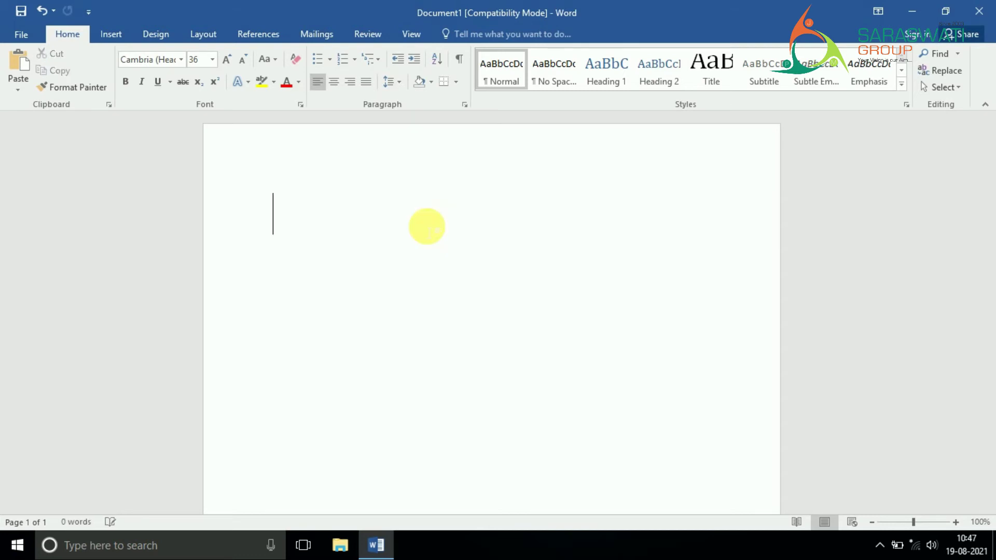
Write "Rajkot bhaktinagar circle", highlight the word "bhaktinagar" for emphasis, and delete the whole line.
text(rajkot)
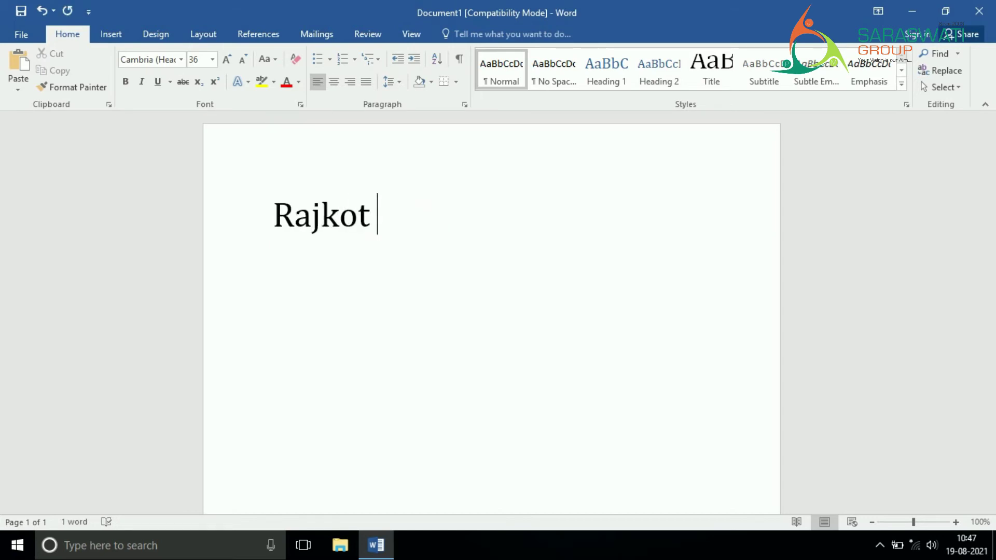
text(bha)
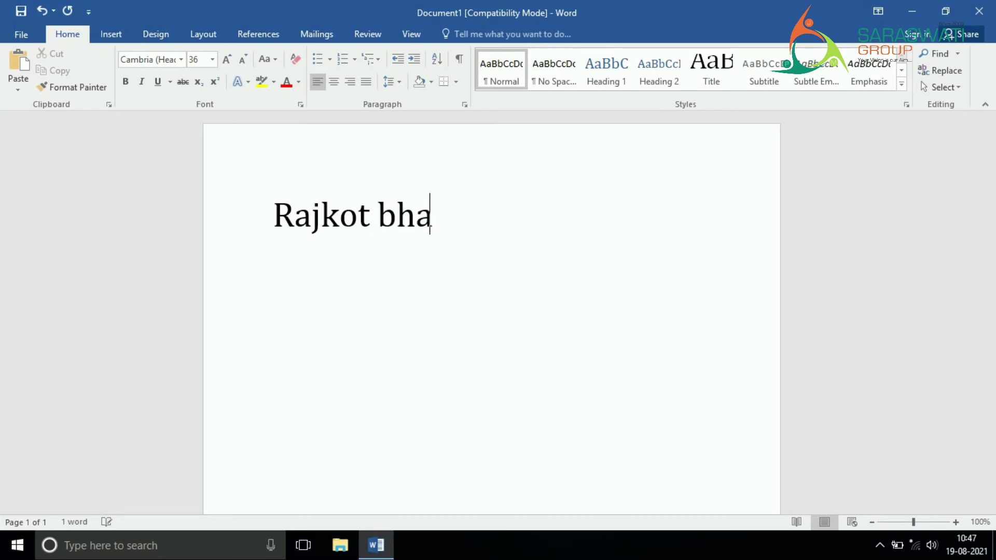
text(ktinagar circle)
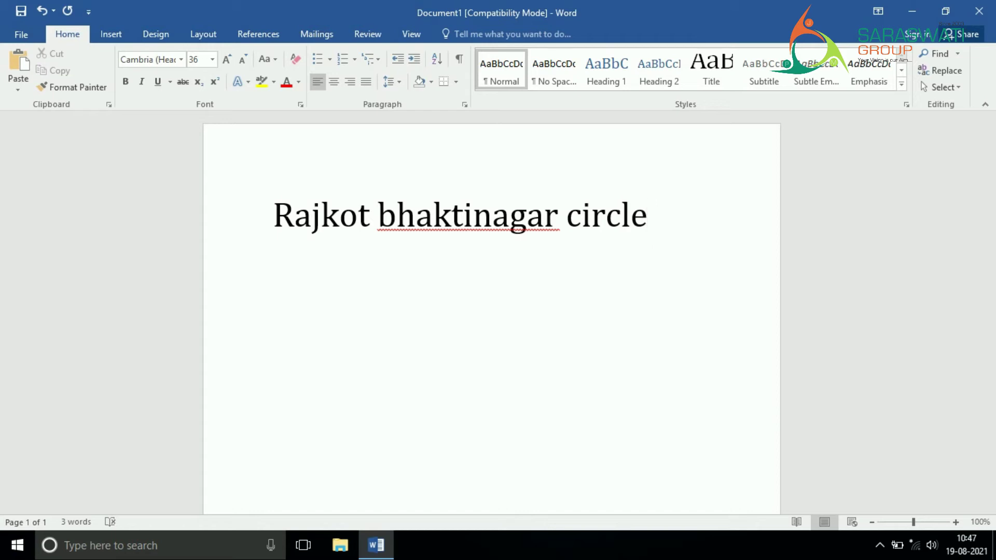
drag(552, 221, 384, 208)
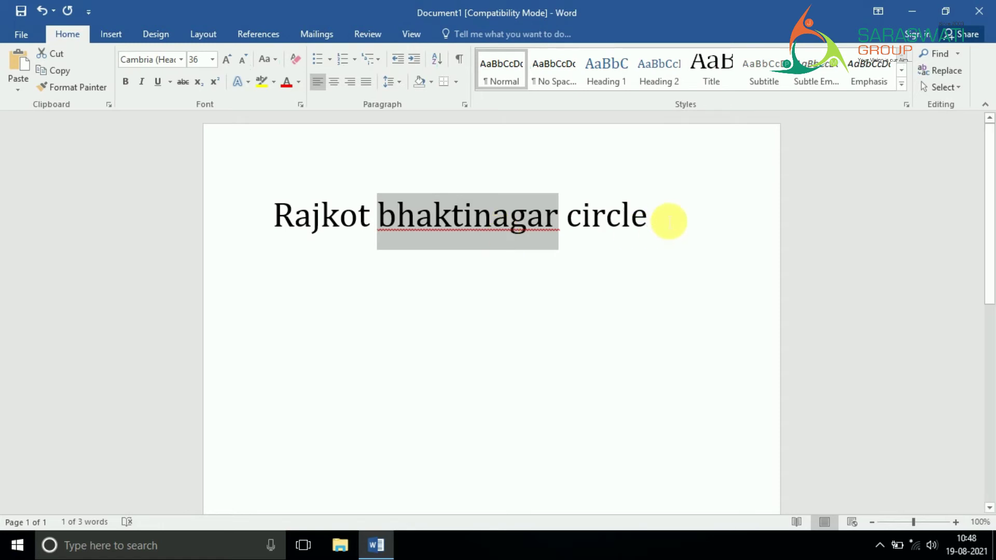
drag(670, 221, 295, 200)
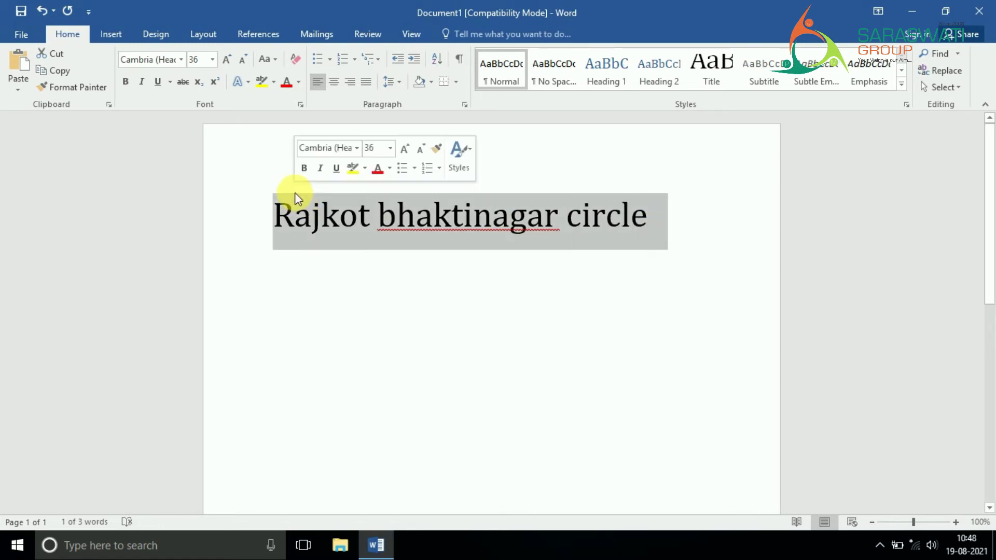
key(Delete)
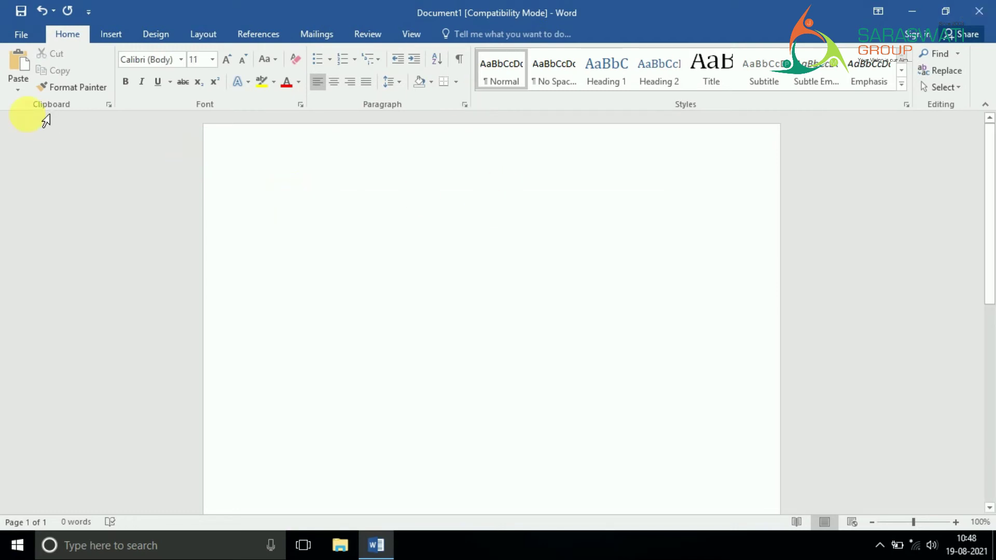
In Word's Proofing options, turn "Check spelling as you type" off and on again, and accept the dialog.
click(20, 34)
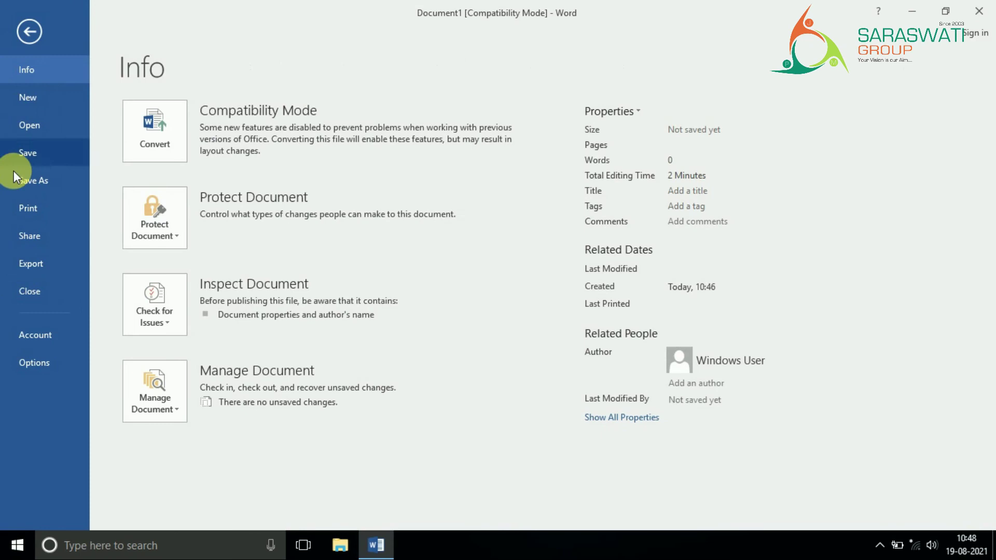
click(26, 362)
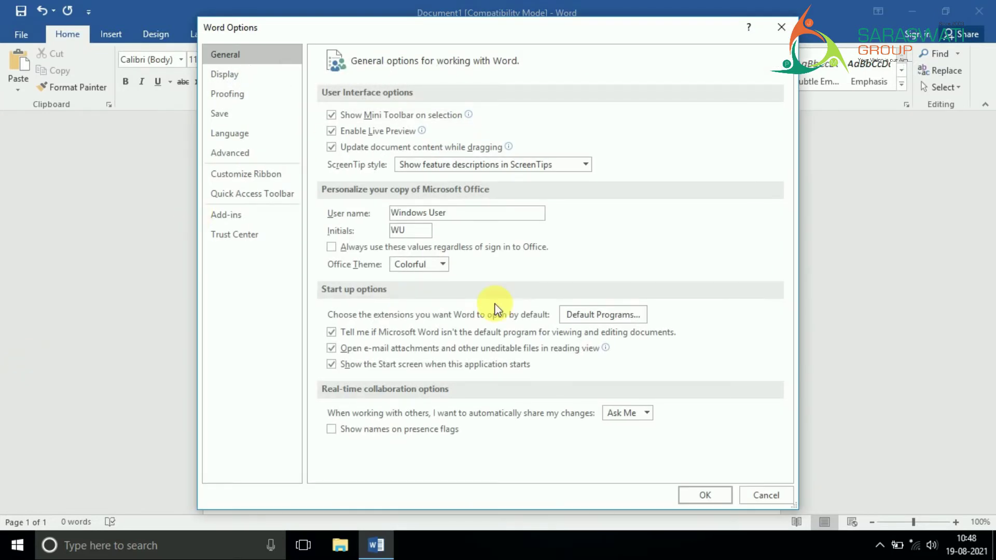
click(244, 94)
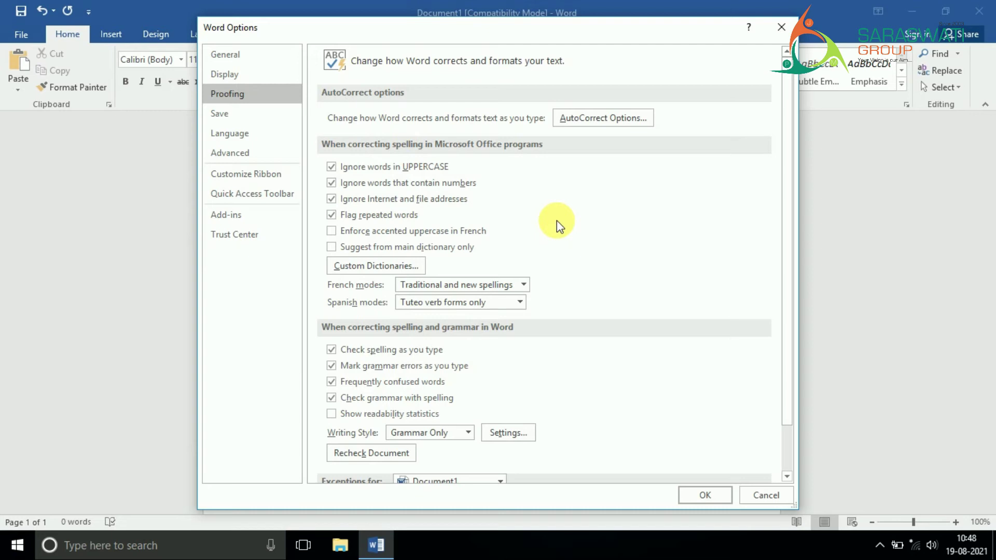
drag(788, 246, 786, 327)
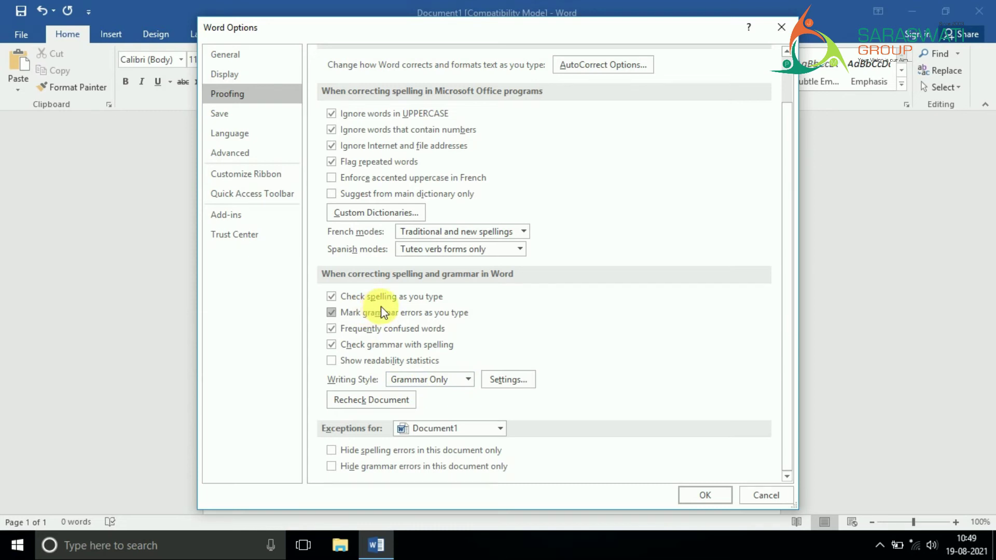
click(332, 297)
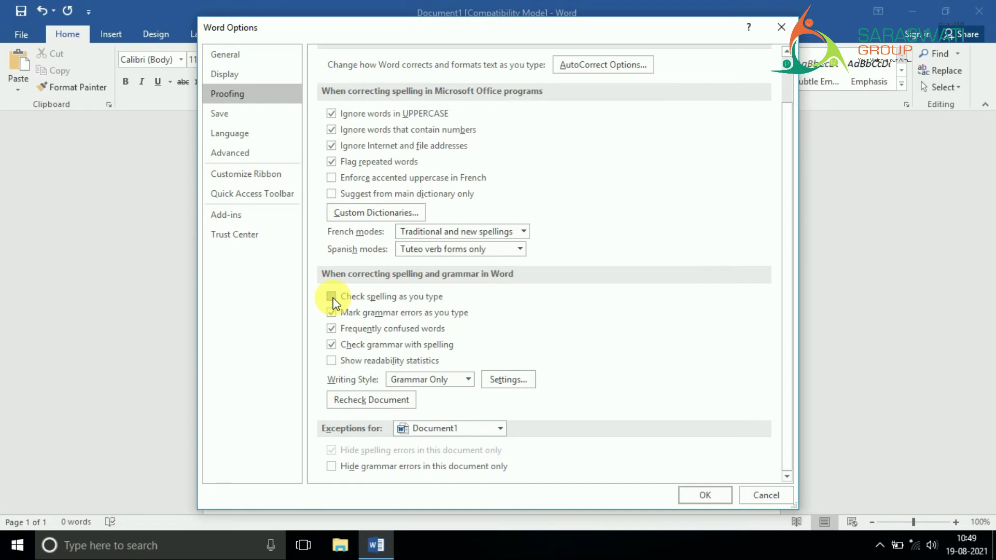
click(332, 297)
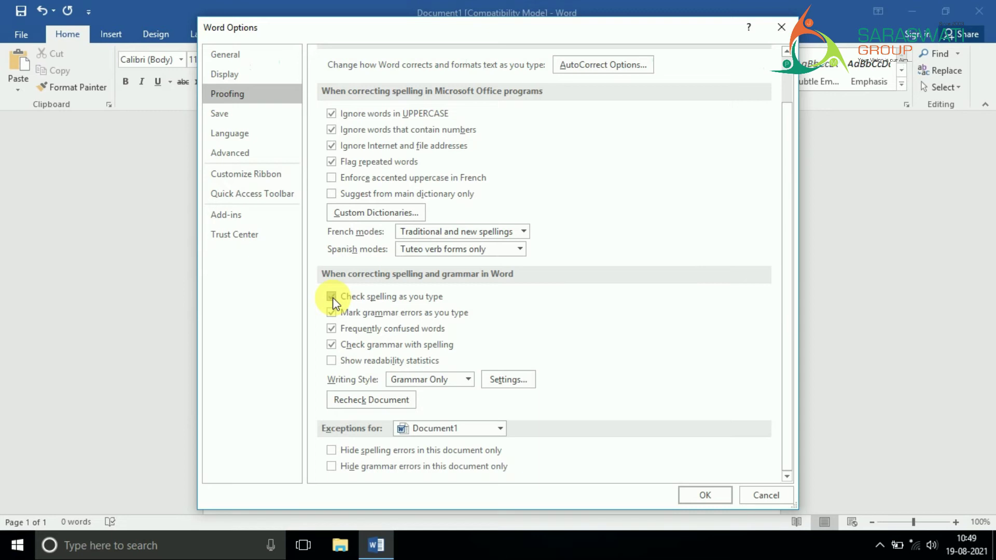
click(705, 496)
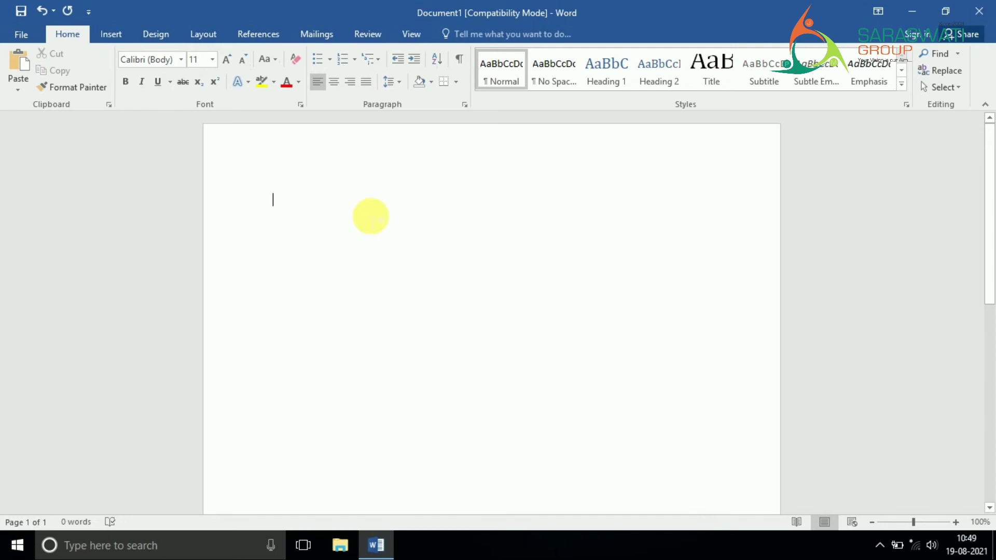
Write the word "snake" on the empty page at font size 24 and convert it to uppercase.
click(212, 59)
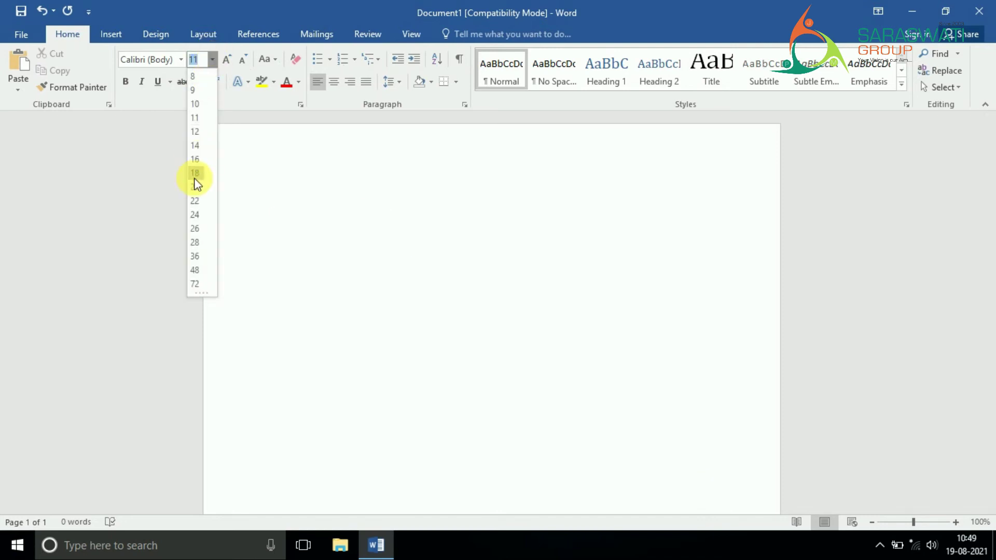
click(194, 214)
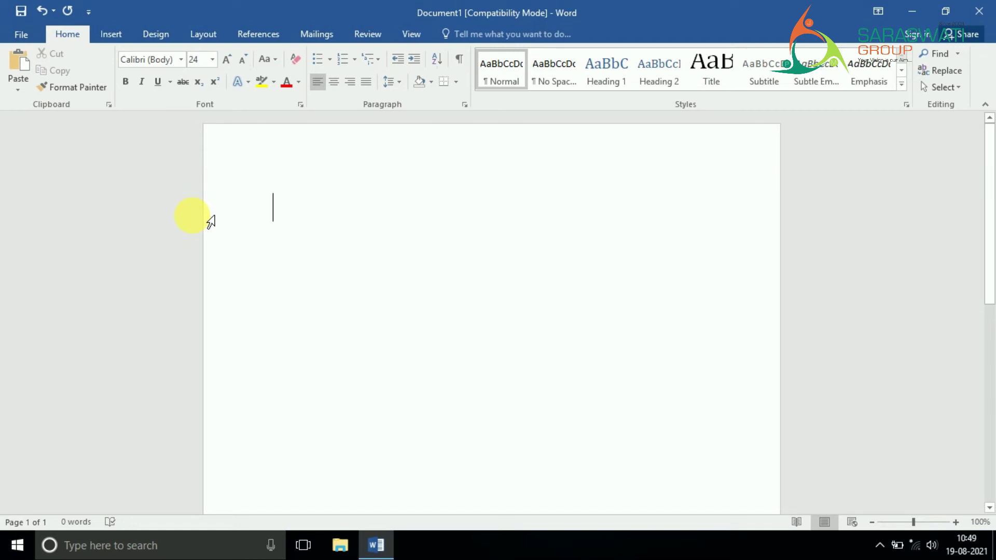
text(snake)
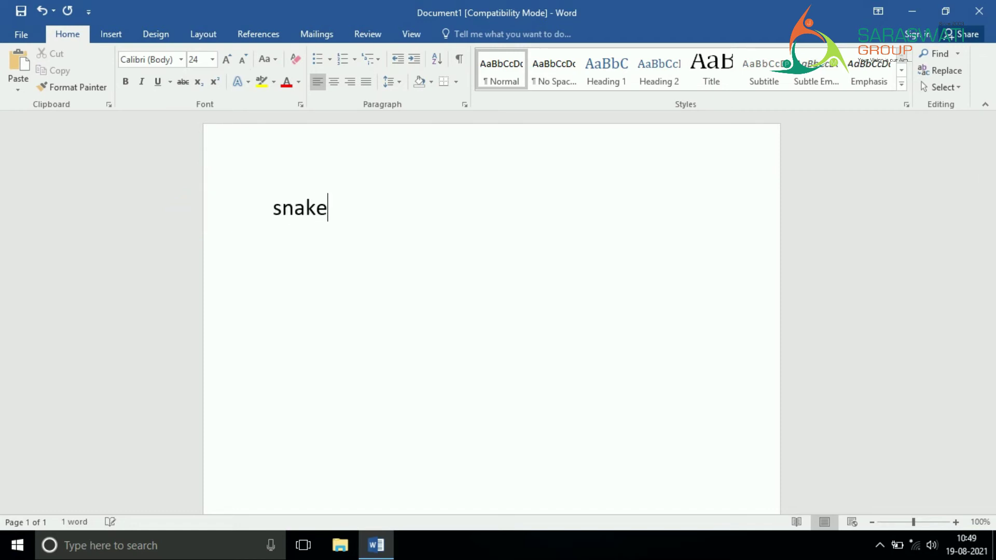
click(211, 221)
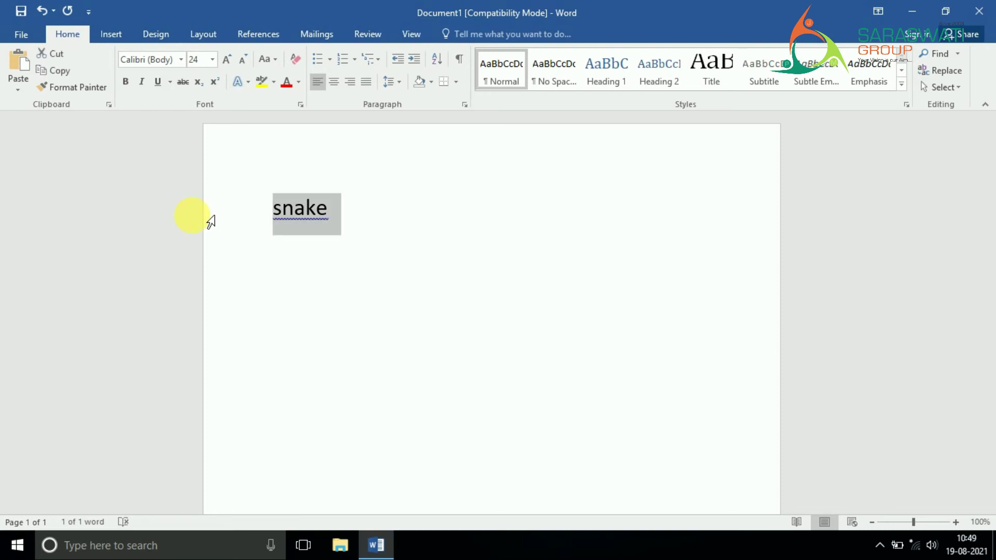
key(shift+F3)
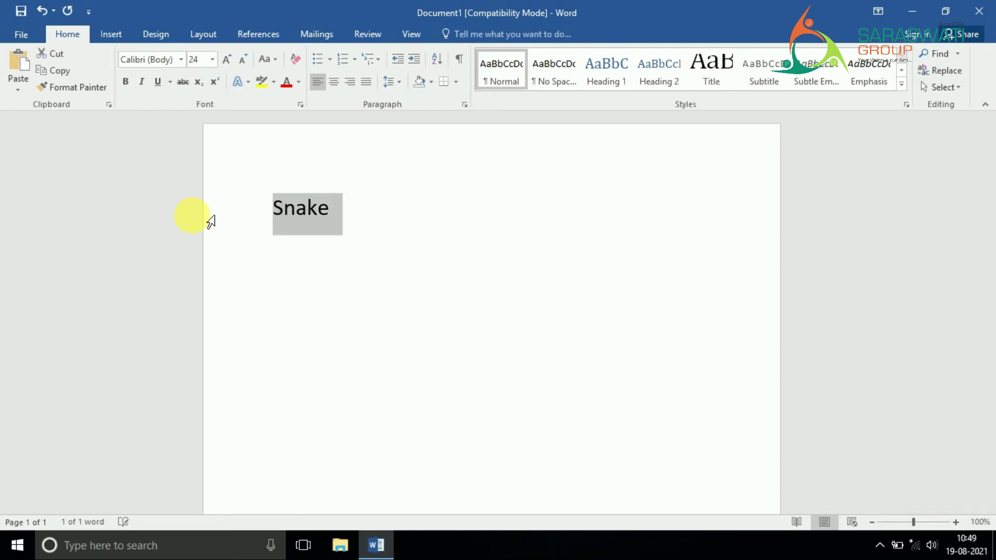
key(shift+F3)
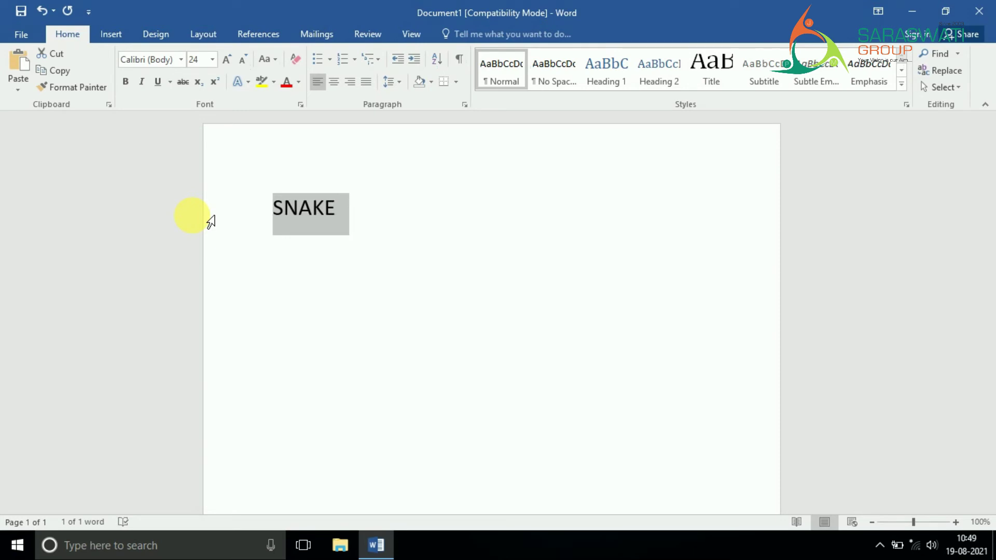
Make the word "SNAKE" bold, set its font size to 48, and deselect it.
click(125, 84)
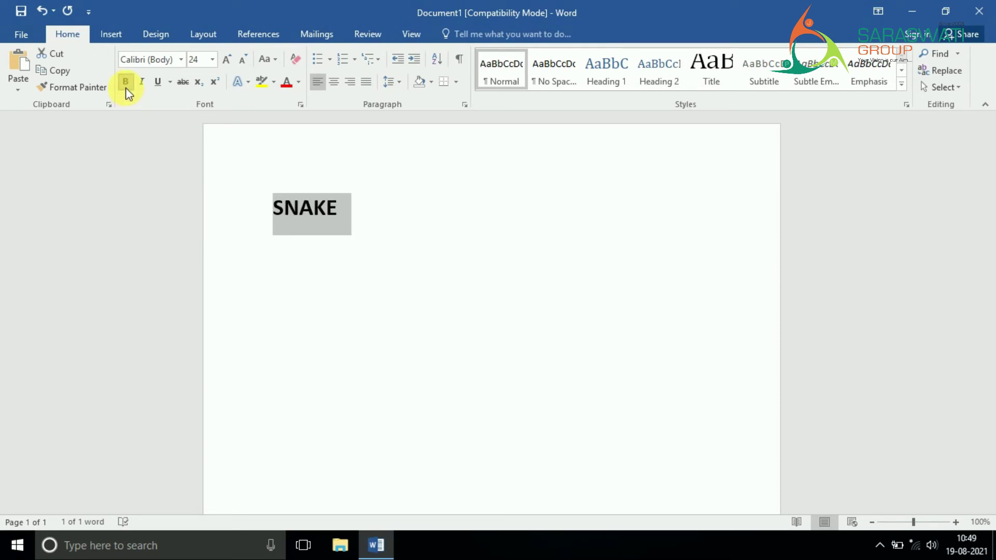
click(212, 59)
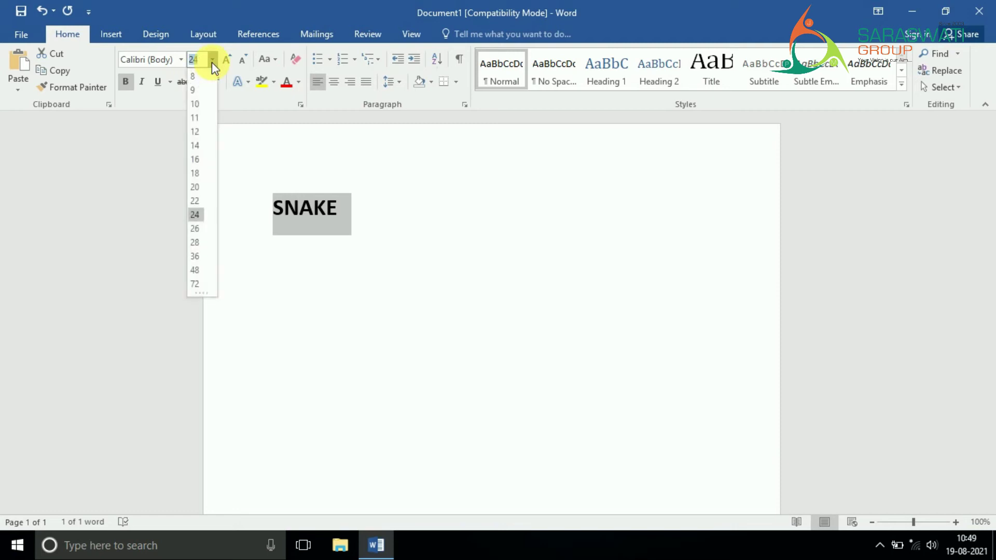
click(195, 270)
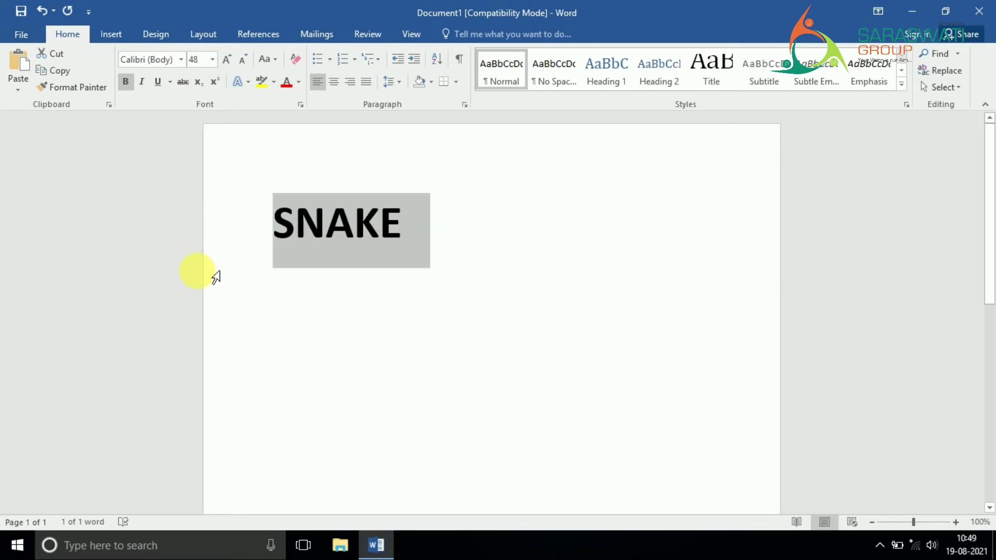
click(490, 278)
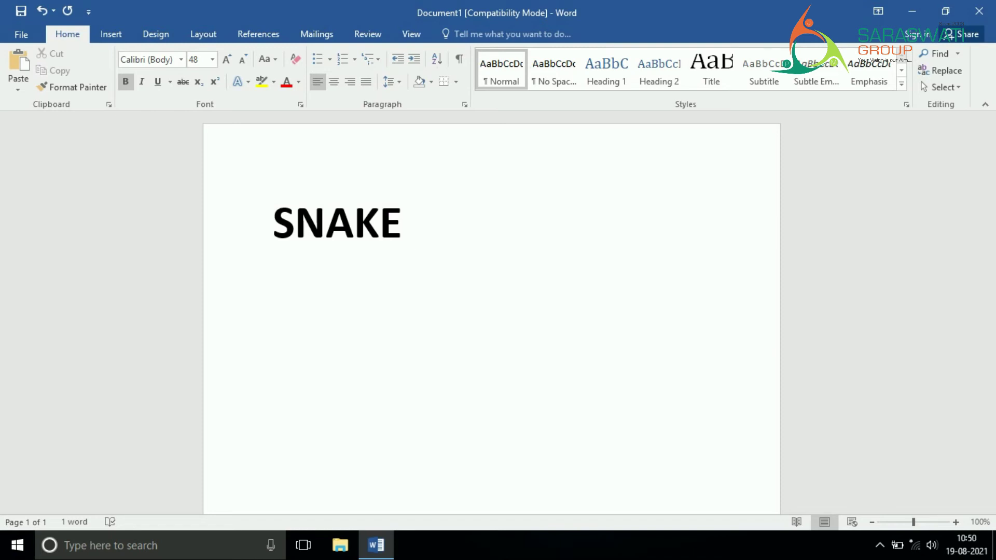
Shorten the heading "SNAKE" to "SNAK", run a spelling and grammar check on the document, and dismiss the completion message.
key(BackSpace)
key(BackSpace)
click(361, 29)
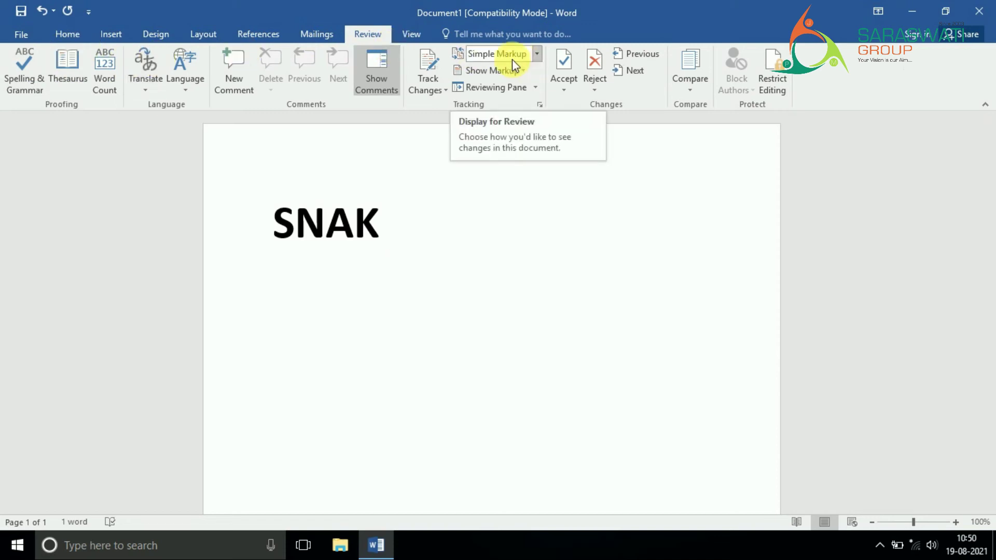
click(21, 72)
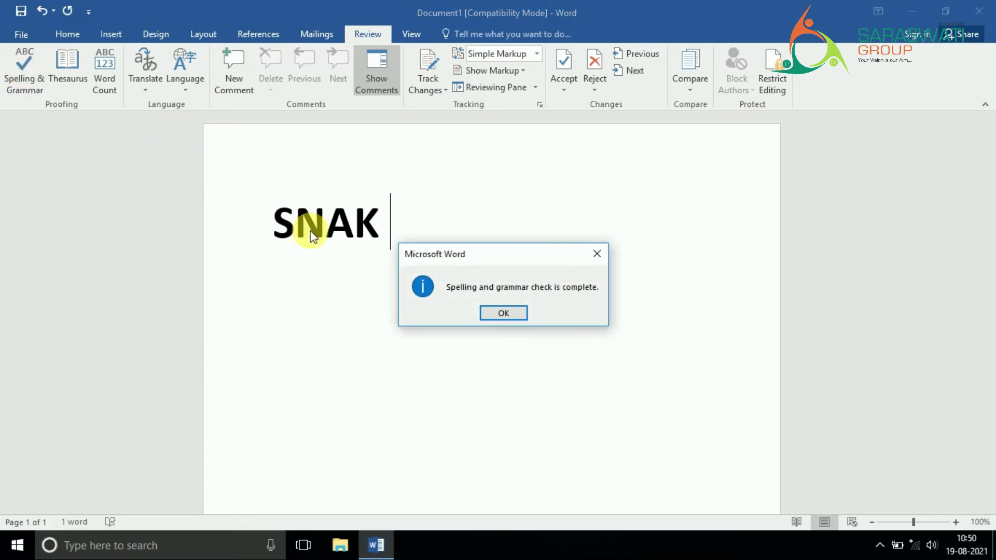
click(501, 317)
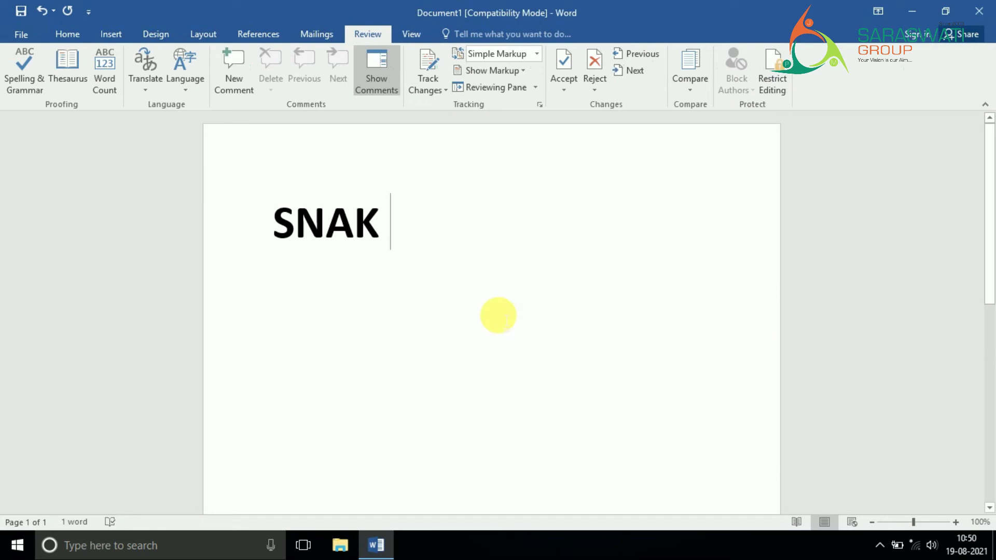
With "SNAK" selected, review the Proofing options, accept the dialog without changes, and run the spelling and grammar check again.
click(384, 226)
drag(384, 226, 267, 224)
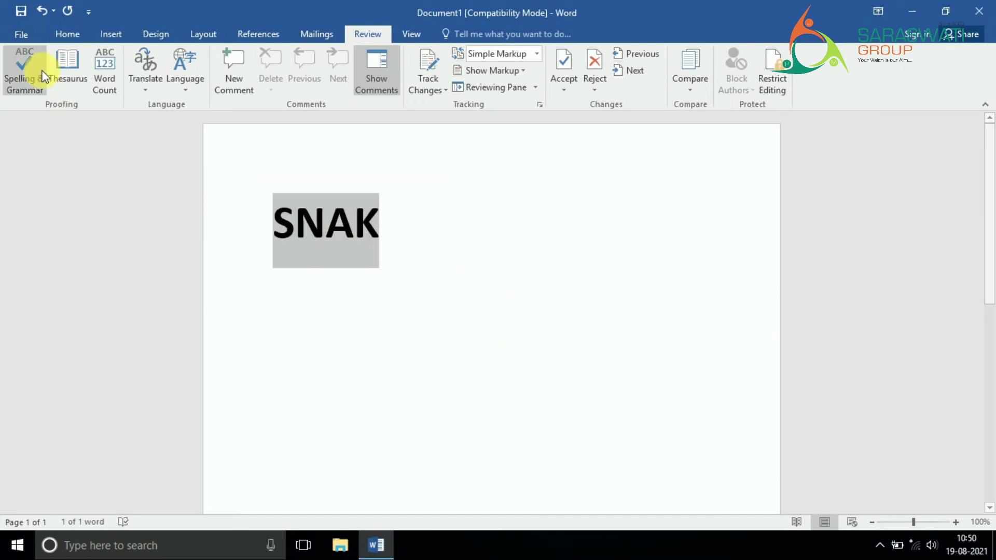
click(20, 33)
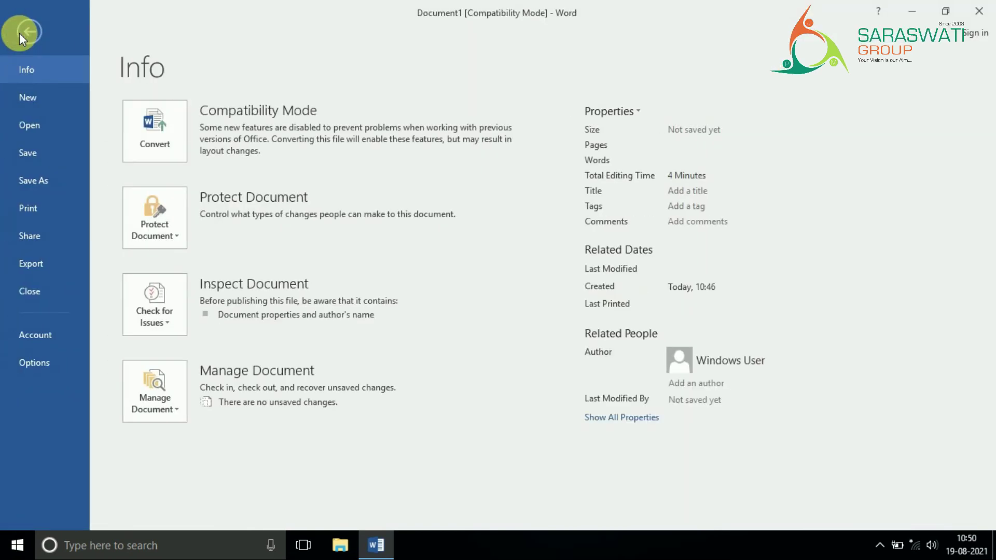
click(30, 363)
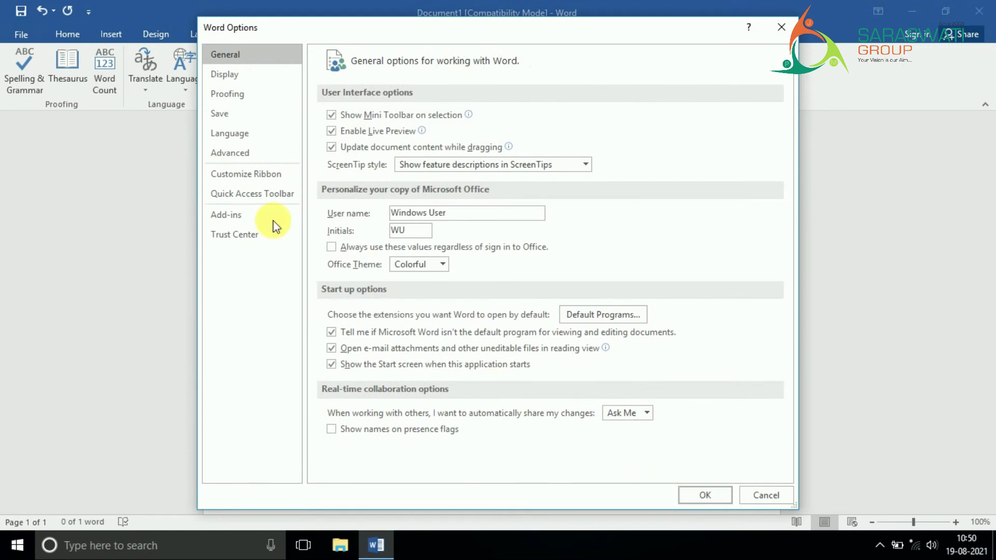
click(229, 97)
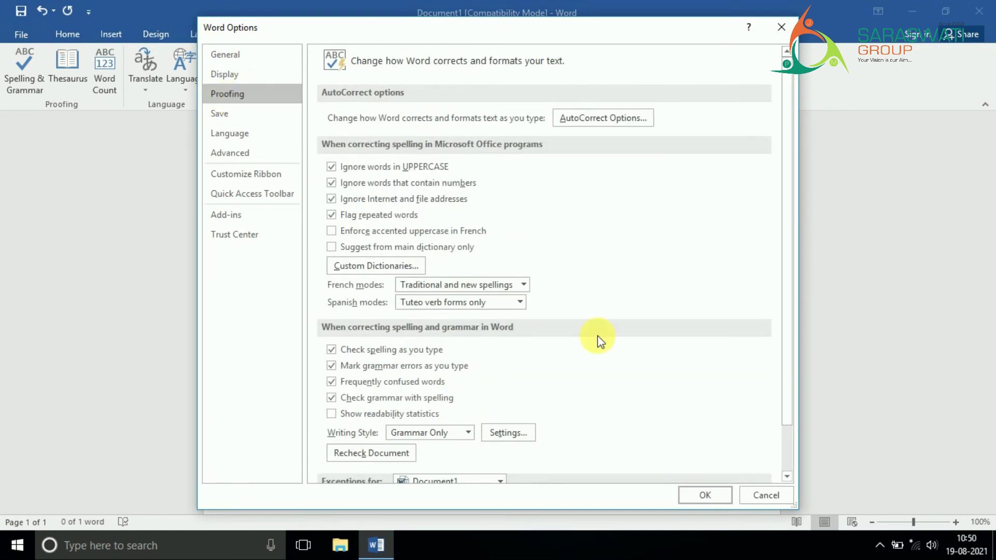
click(714, 496)
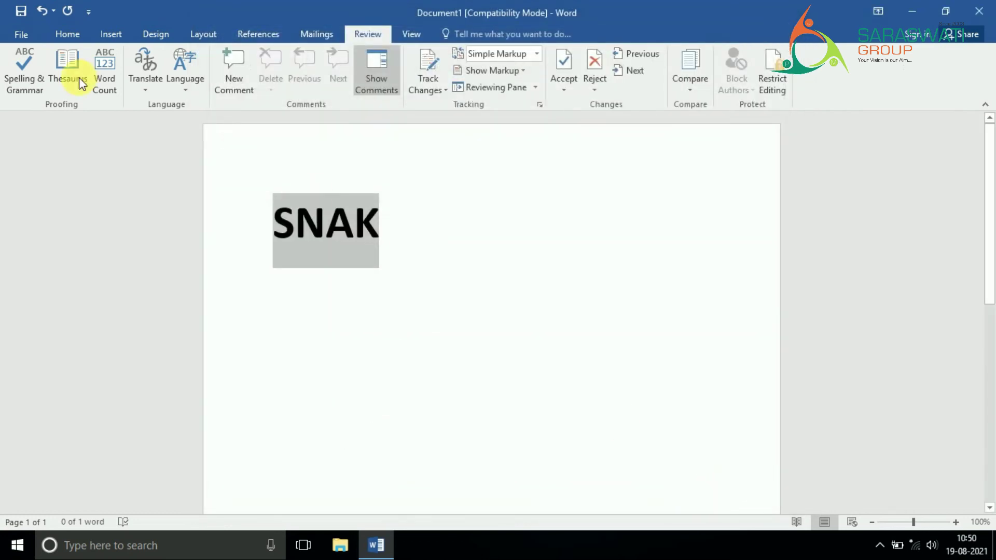
click(20, 61)
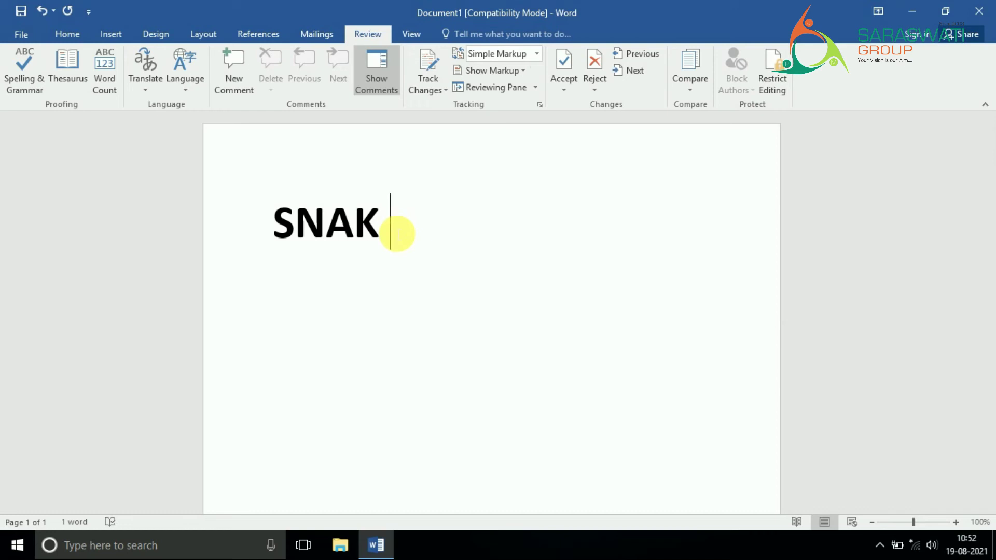
Rewrite the uppercase word in mixed case as "Snake", and remove its final letter to leave the misspelling "Snak".
key(BackSpace)
key(BackSpace)
key(BackSpace)
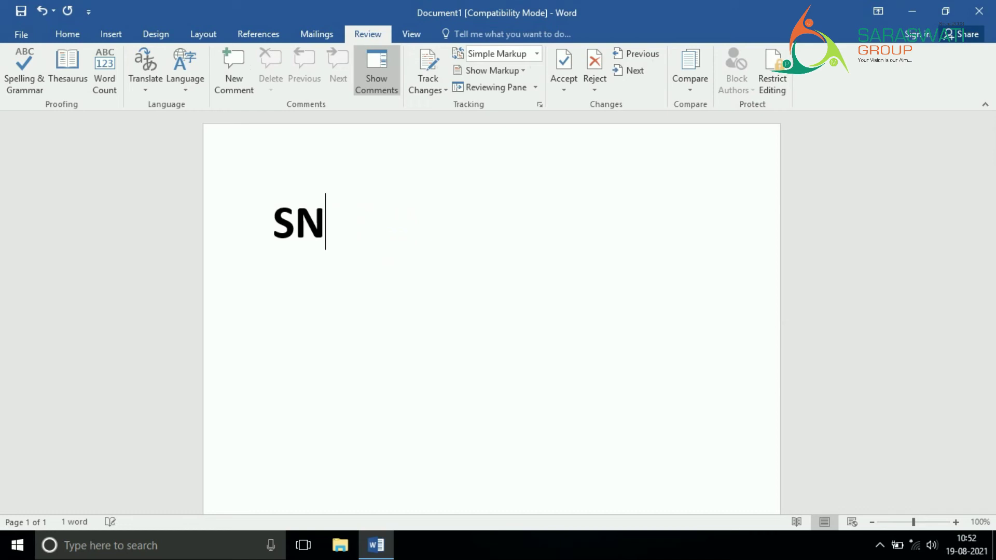
text(nake)
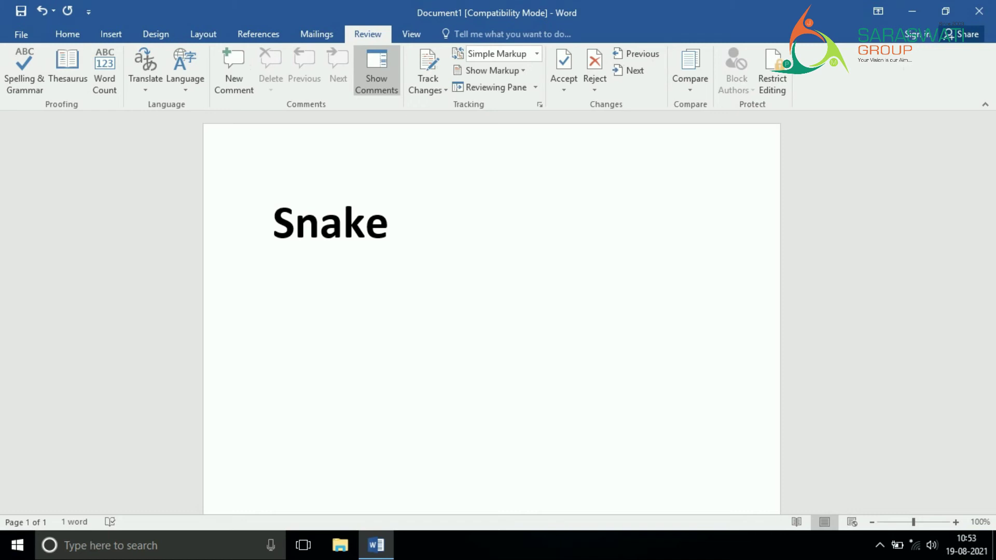
key(BackSpace)
key(BackSpace)
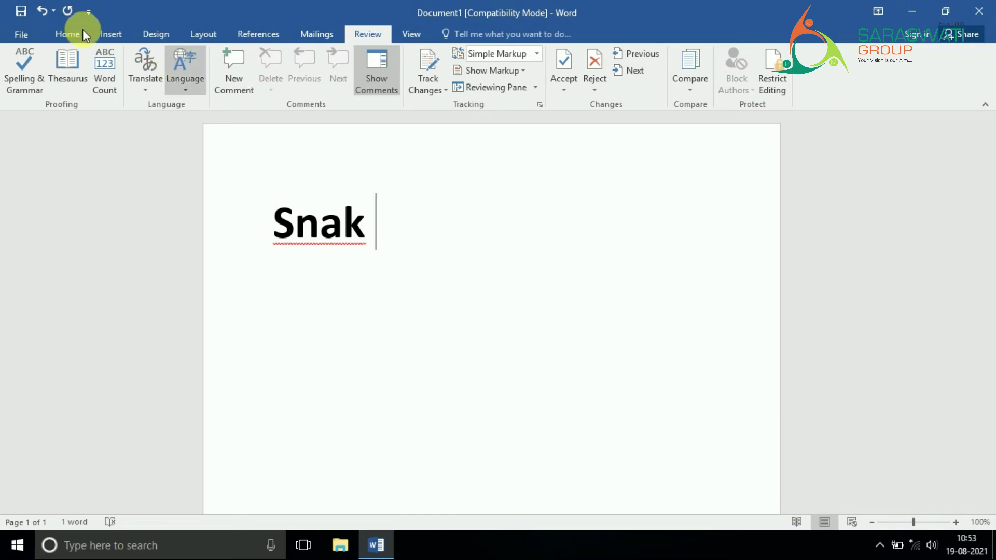
Review the spelling and grammar correction settings in the Proofing options and accept the dialog without changes.
click(19, 34)
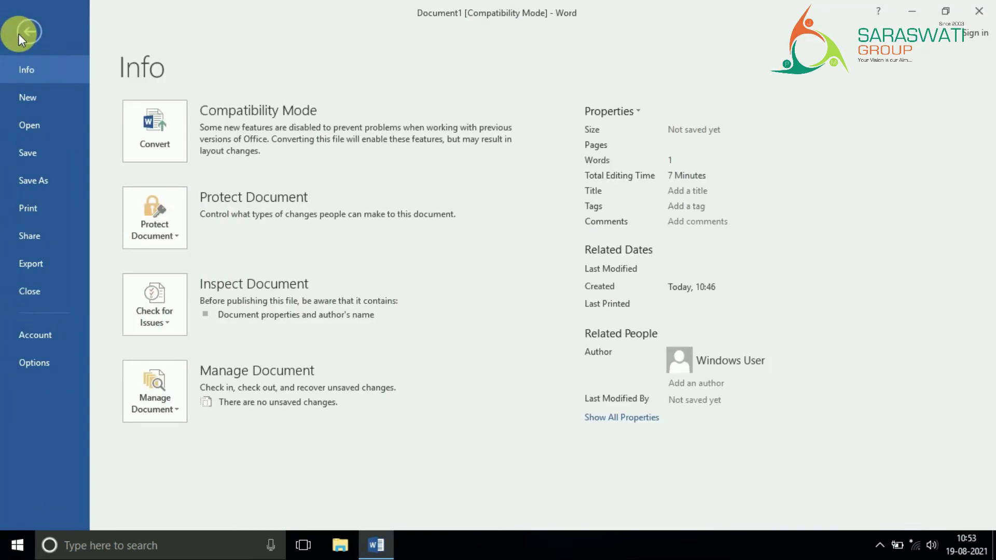
click(37, 362)
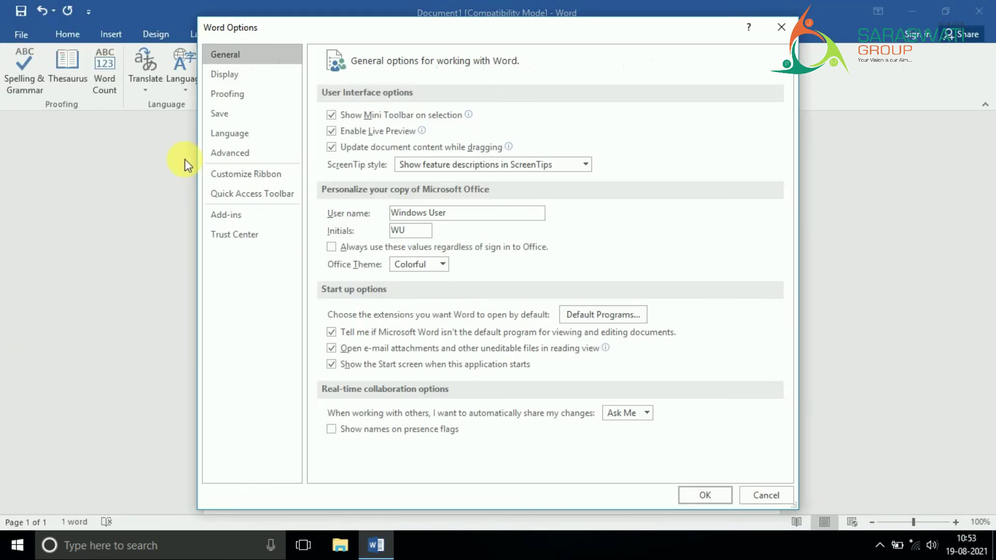
click(239, 100)
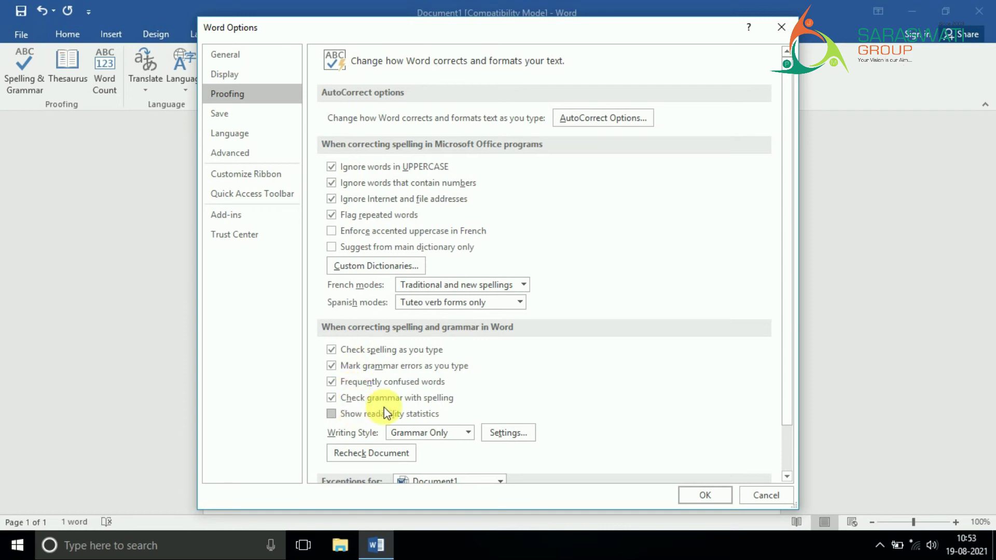
click(711, 491)
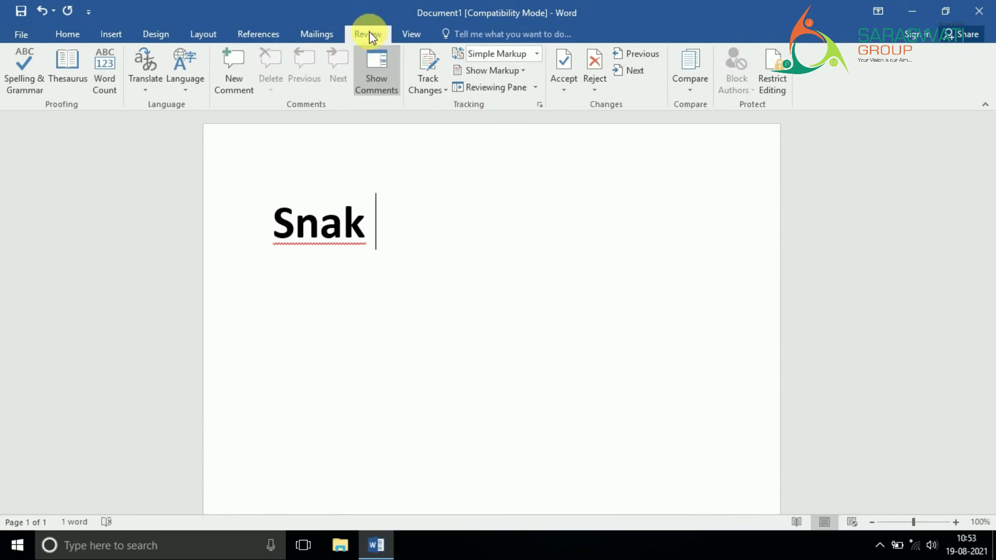
Run the spelling check on "Snak", replace it with the suggestion "Snake", and dismiss the completion message.
click(23, 76)
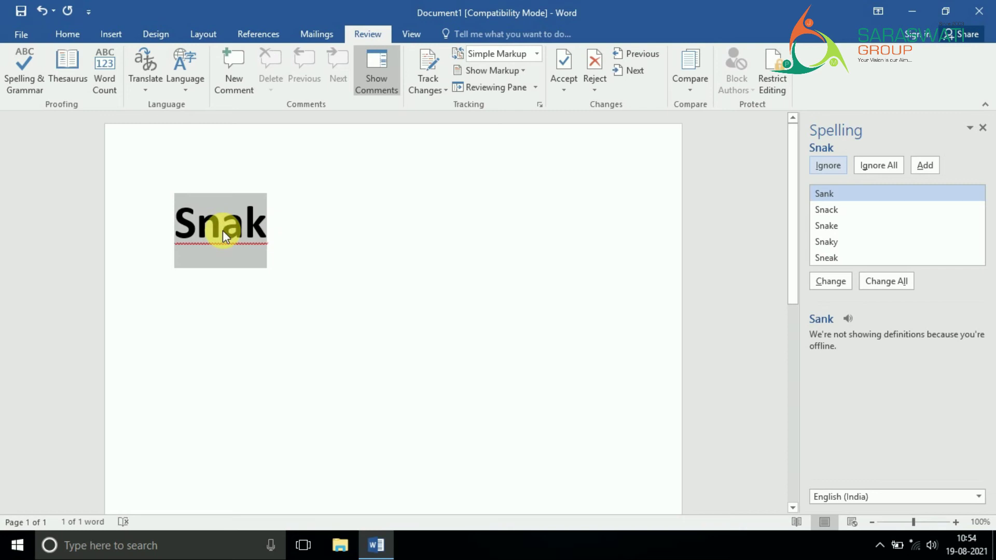
click(864, 204)
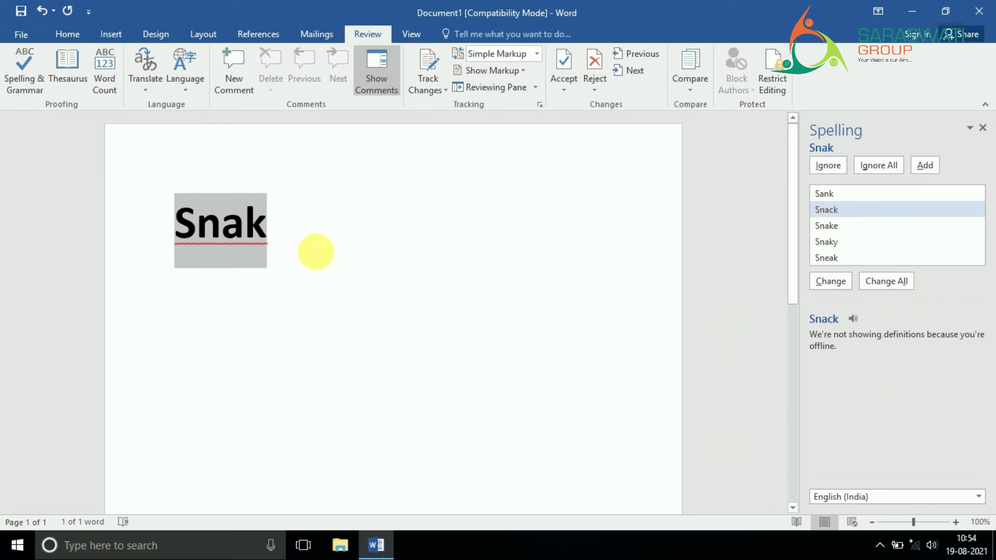
click(316, 251)
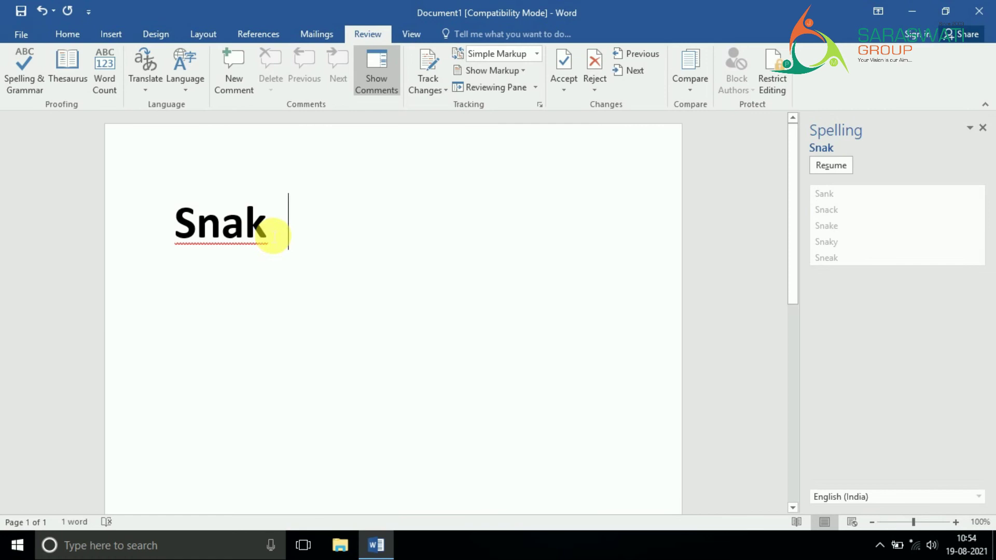
drag(272, 231, 185, 223)
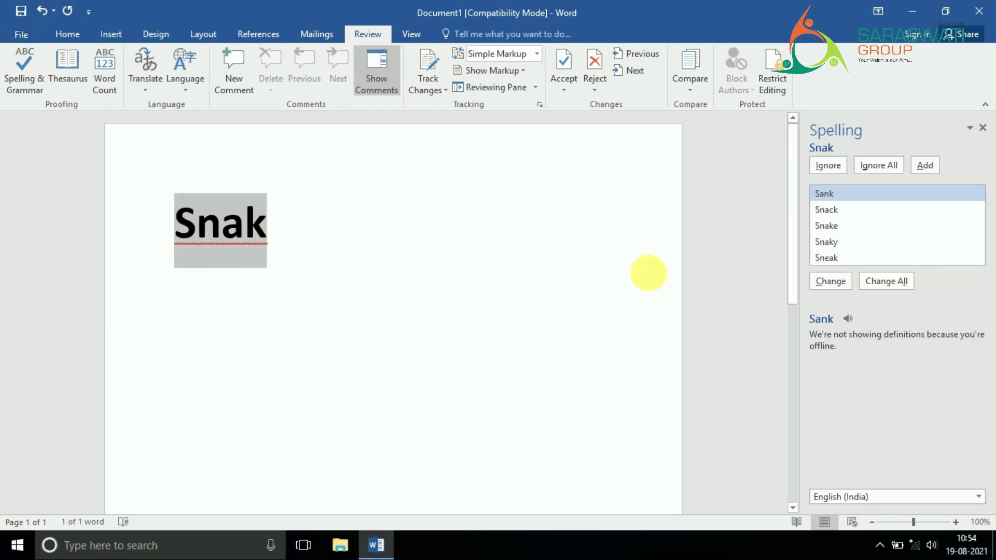
click(828, 230)
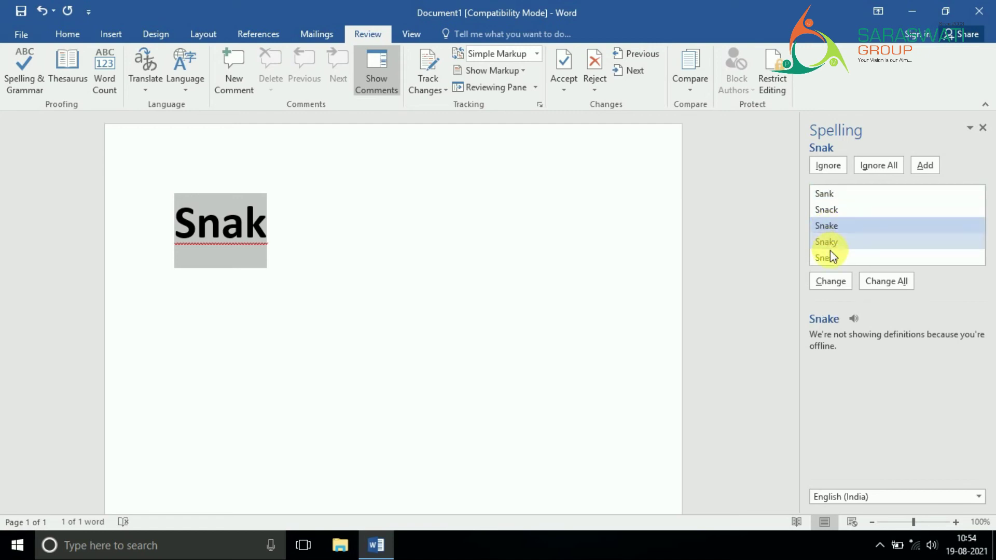
click(831, 280)
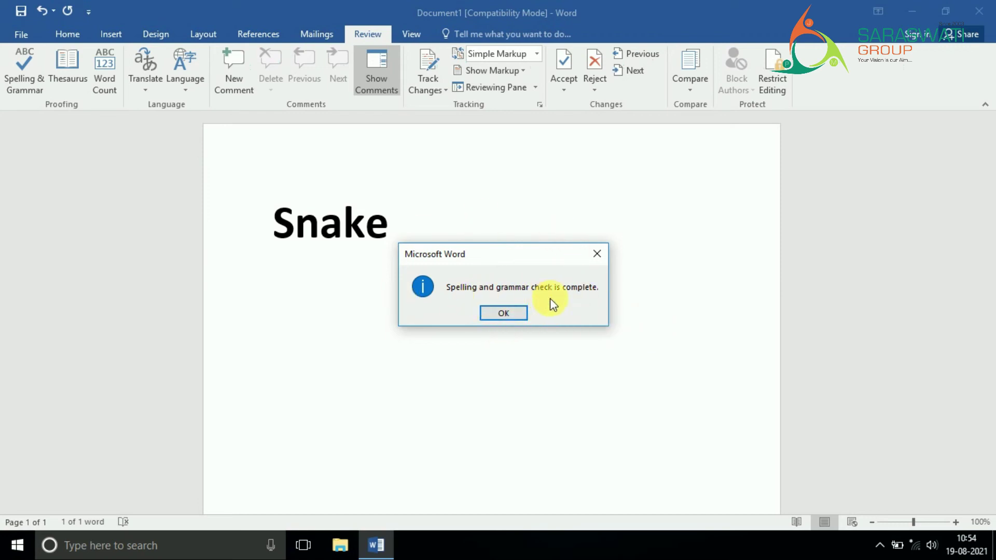
click(503, 314)
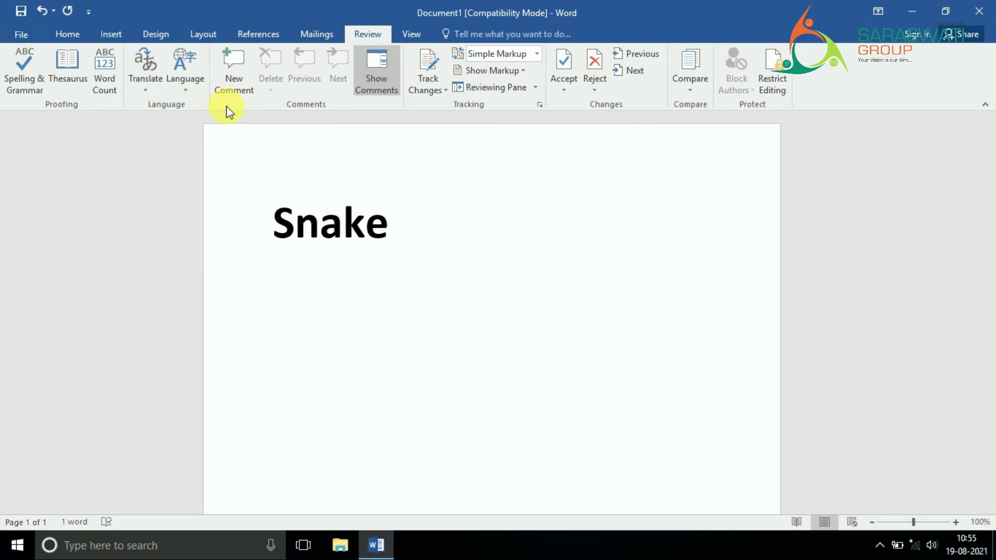
Run the spelling and grammar check on the corrected word "Snake" and dismiss the completion message.
click(363, 75)
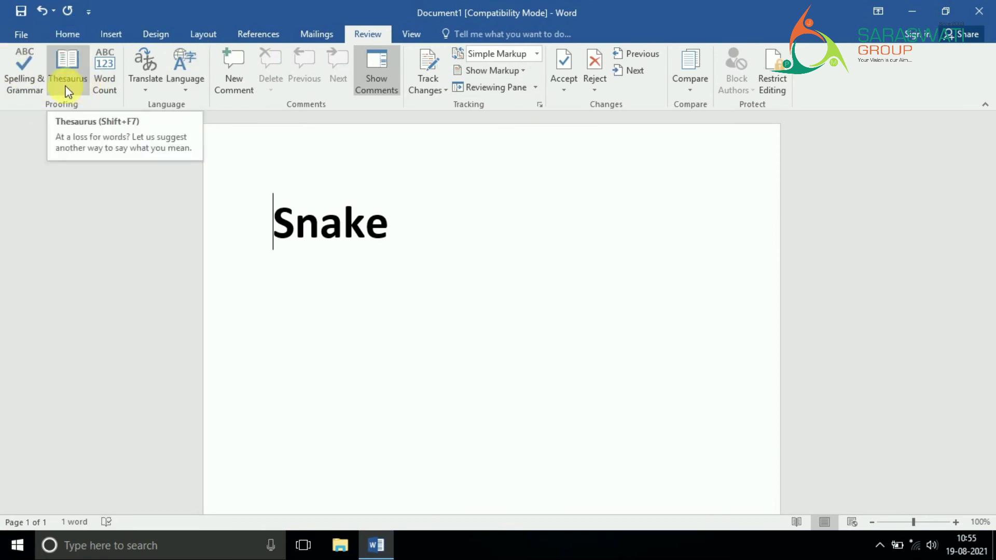
click(24, 67)
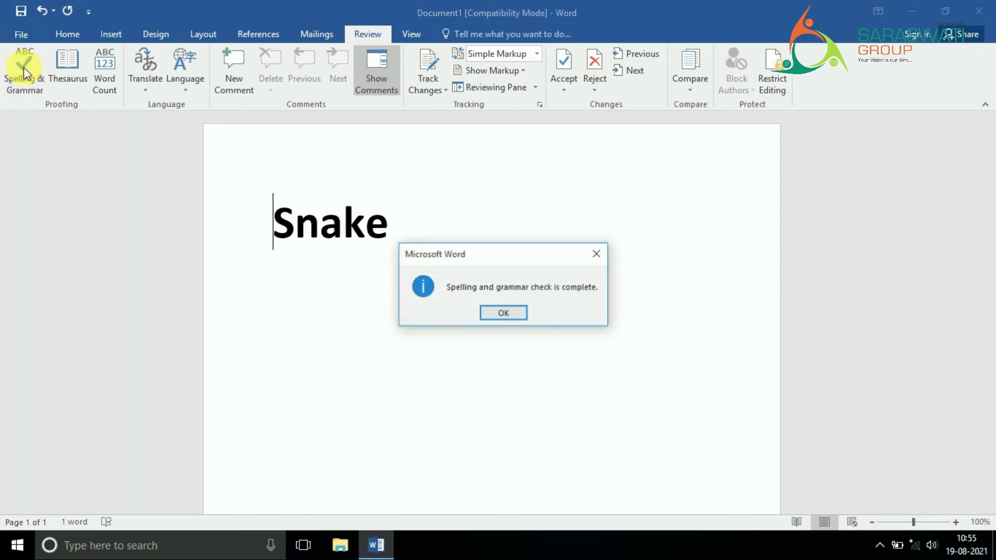
click(504, 313)
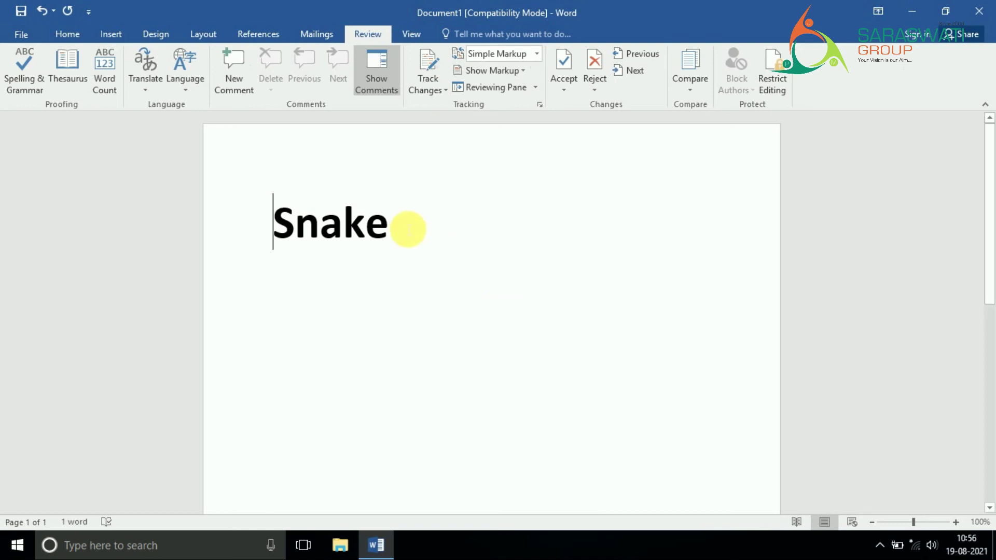
Shorten "Snake" to "Snak", replace it with the spelling suggestion "snack", and accept the grammar correction "Snack".
key(End)
key(BackSpace)
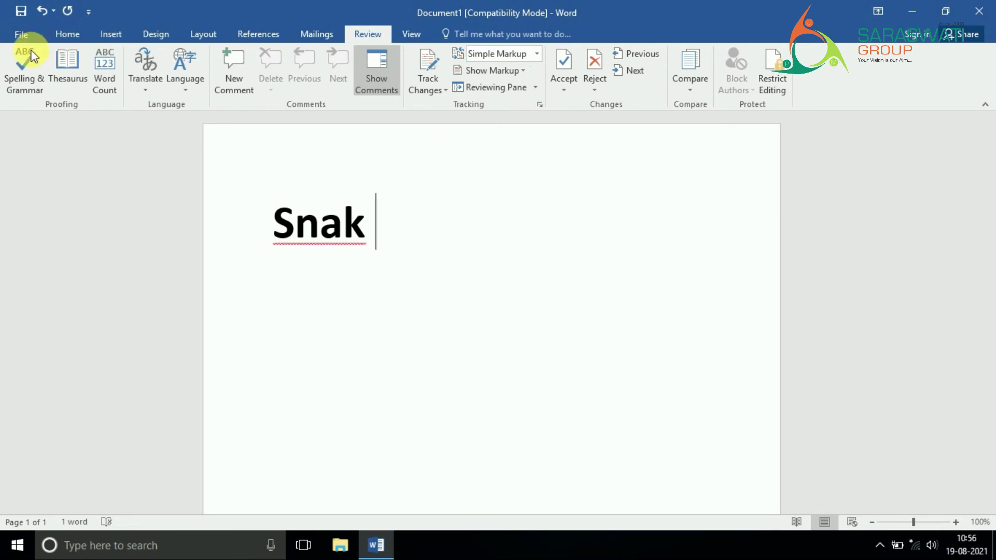
click(14, 66)
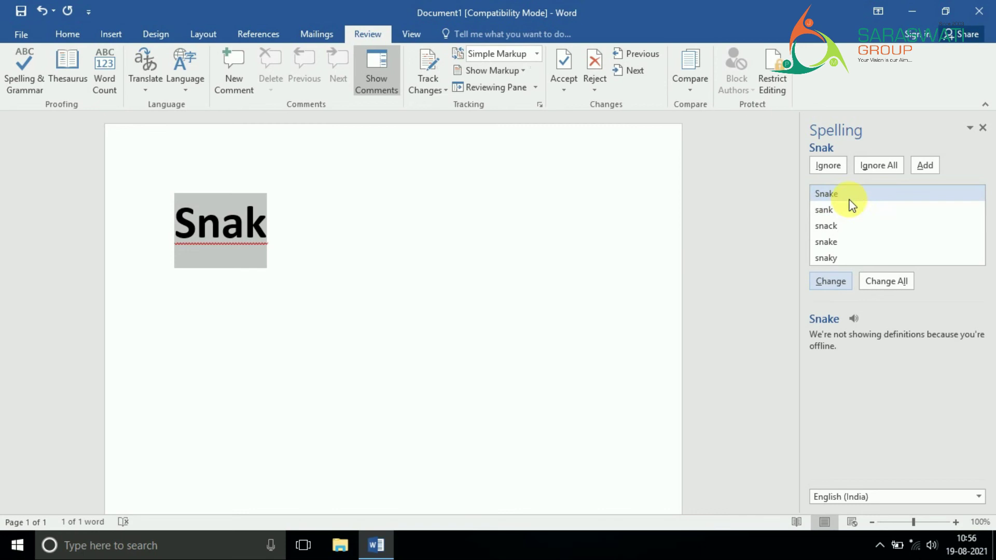
click(842, 225)
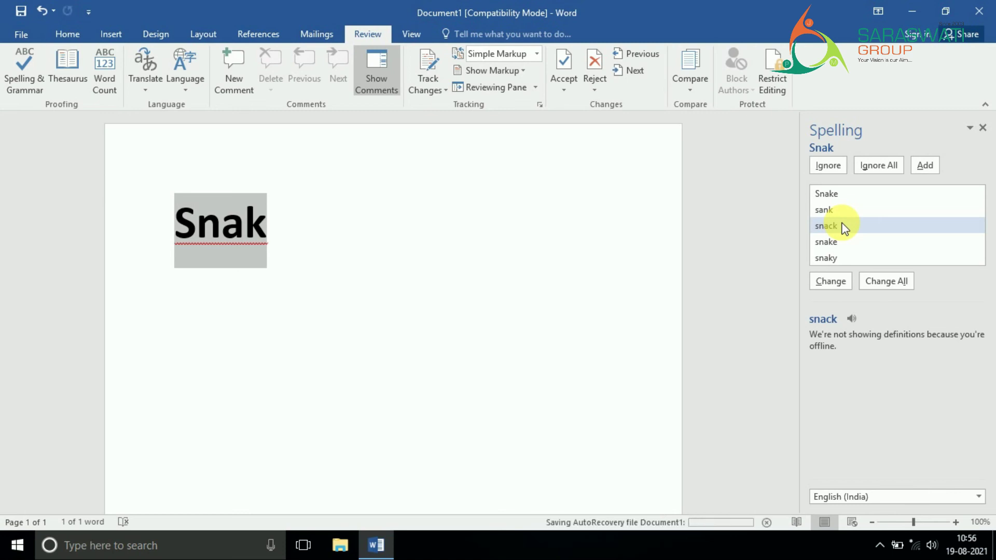
click(828, 282)
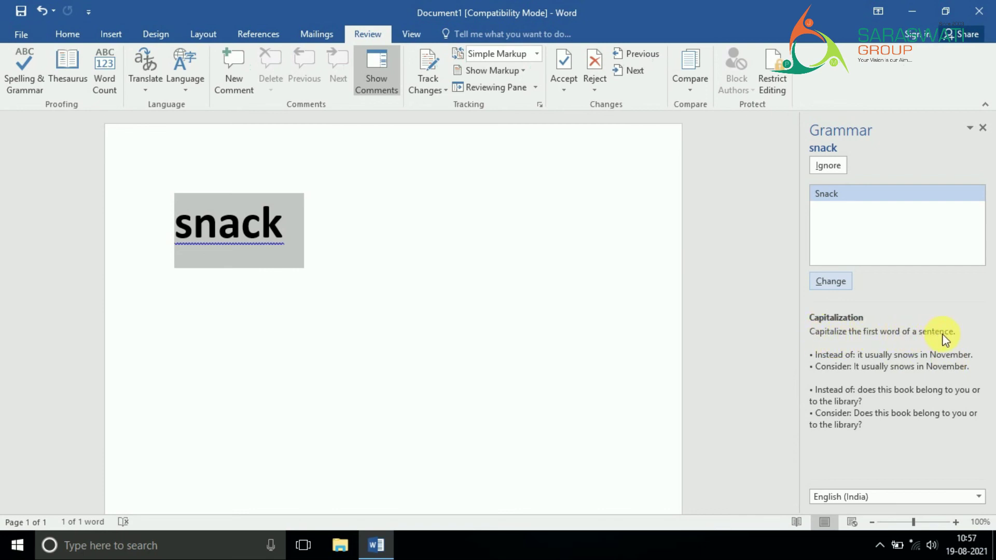
click(832, 283)
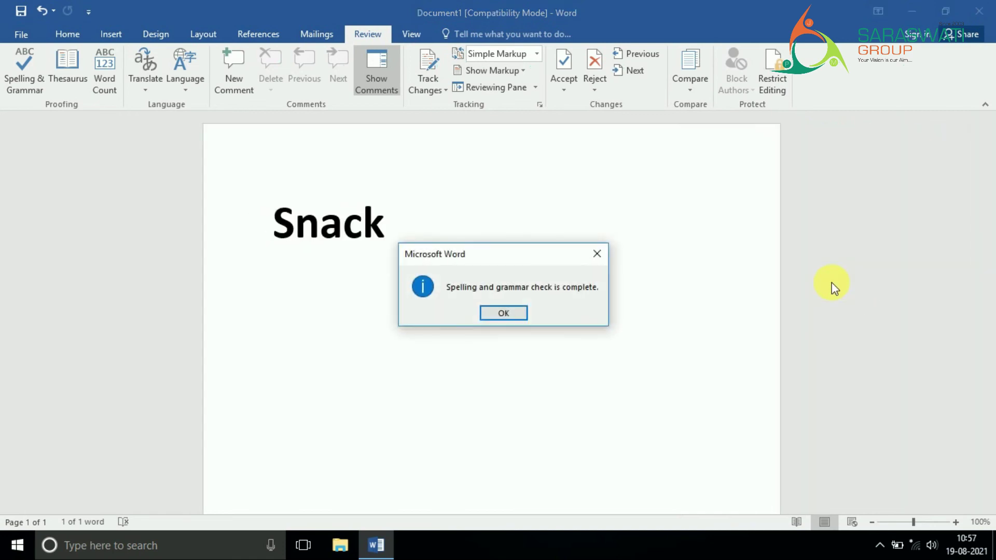
click(514, 314)
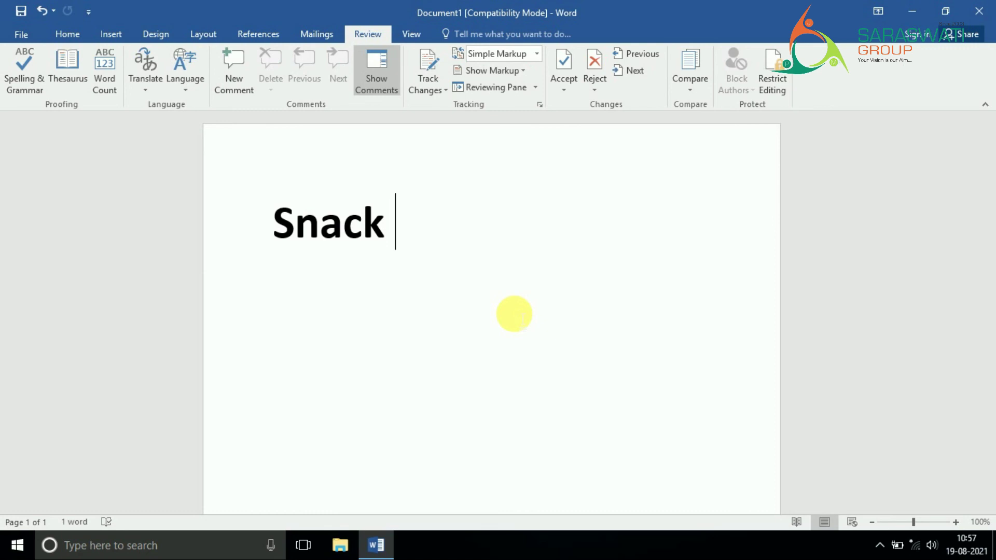
Shorten "Snack" to "Snac", run the spelling check on it, and return to the text without choosing a suggestion.
key(BackSpace)
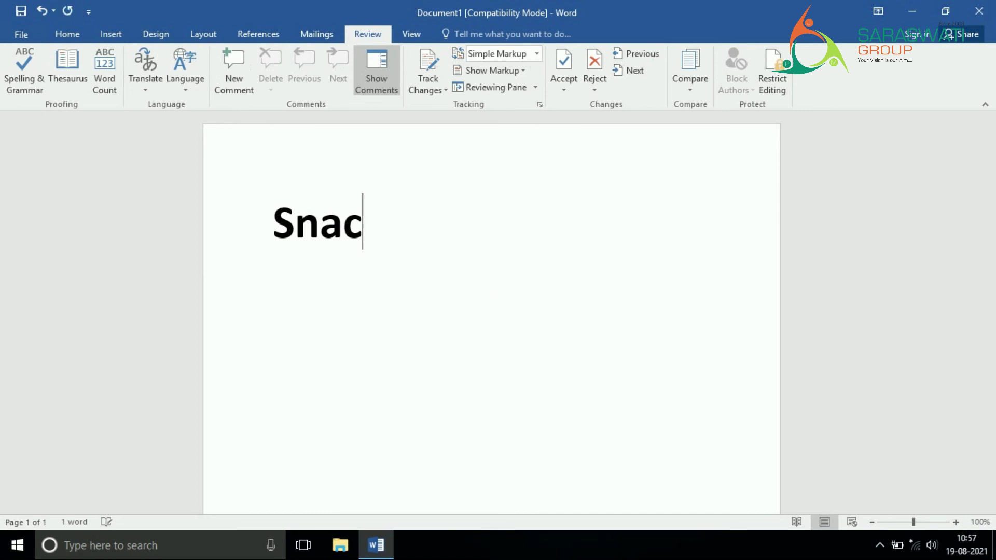
click(24, 65)
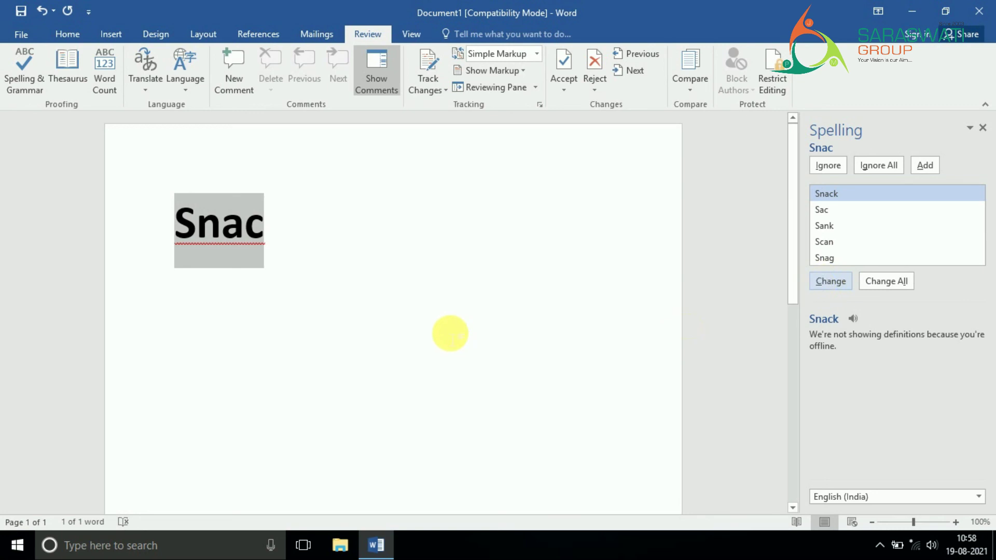
click(342, 230)
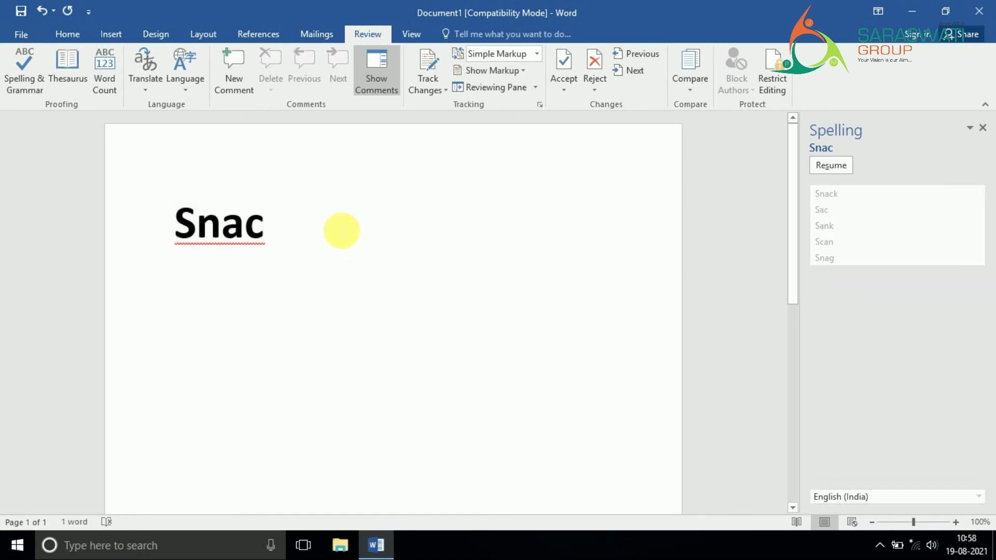
Add the misspelled word "Sanc" on a new line below "Snac".
key(Return)
text(a)
key(BackSpace)
text(sanc)
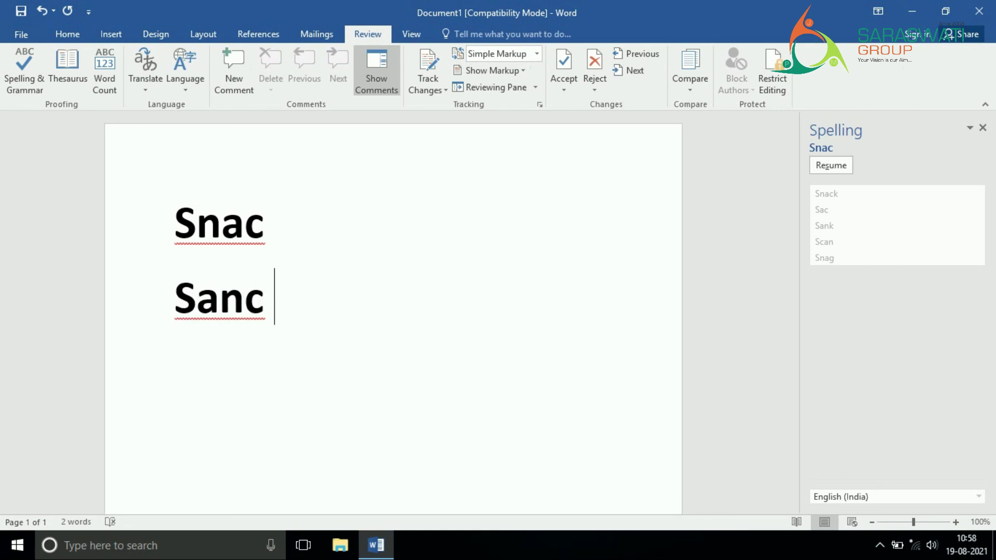
Spell-check the word "Snac" and change all its occurrences to the suggestion "Scan".
drag(280, 225, 174, 227)
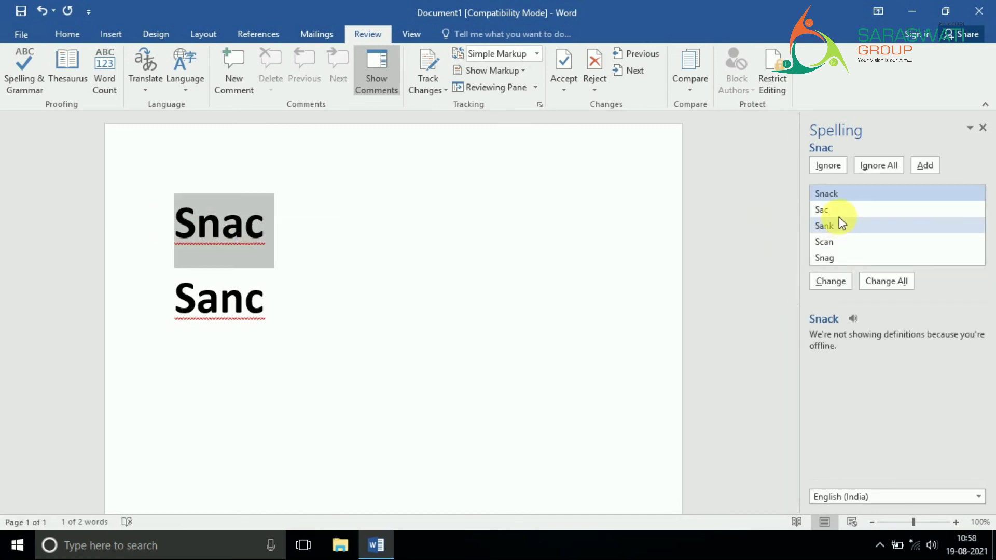
click(832, 241)
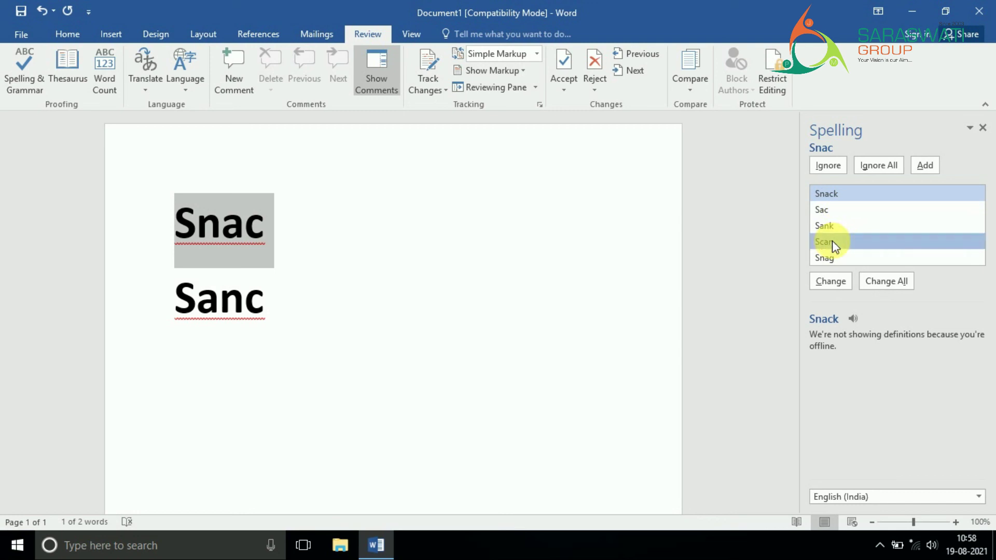
click(889, 281)
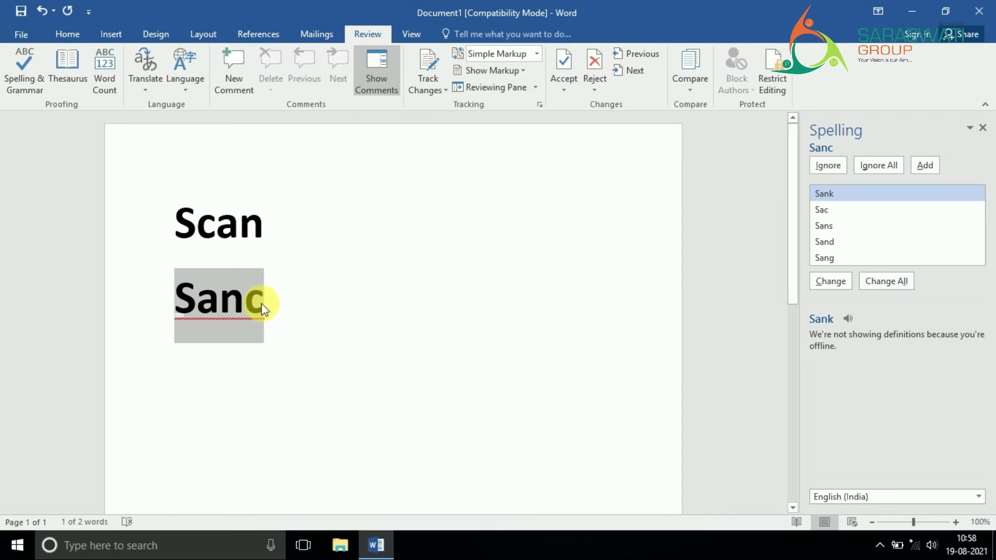
Replace "Sanc" with the spelling suggestion "Sand" and dismiss the completion message.
click(827, 241)
click(832, 283)
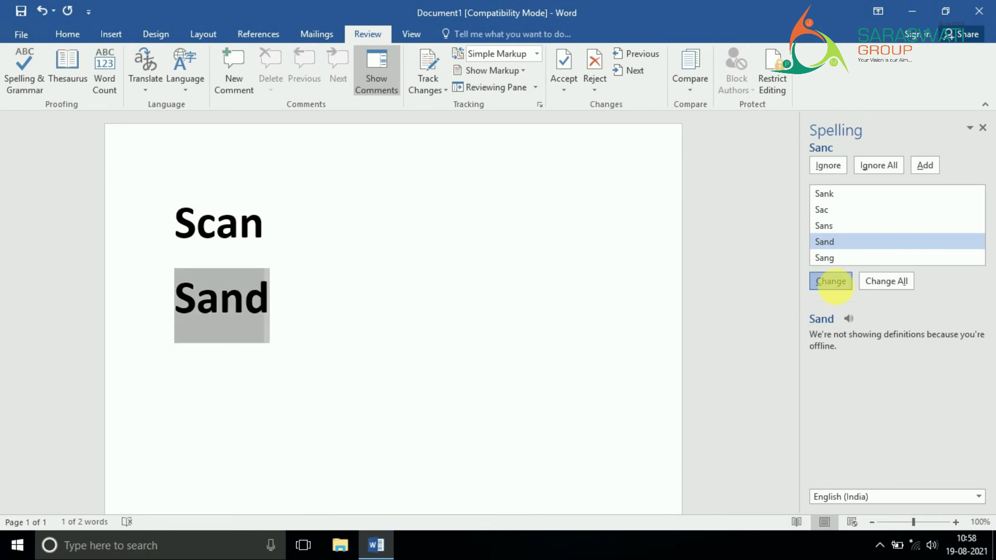
click(518, 313)
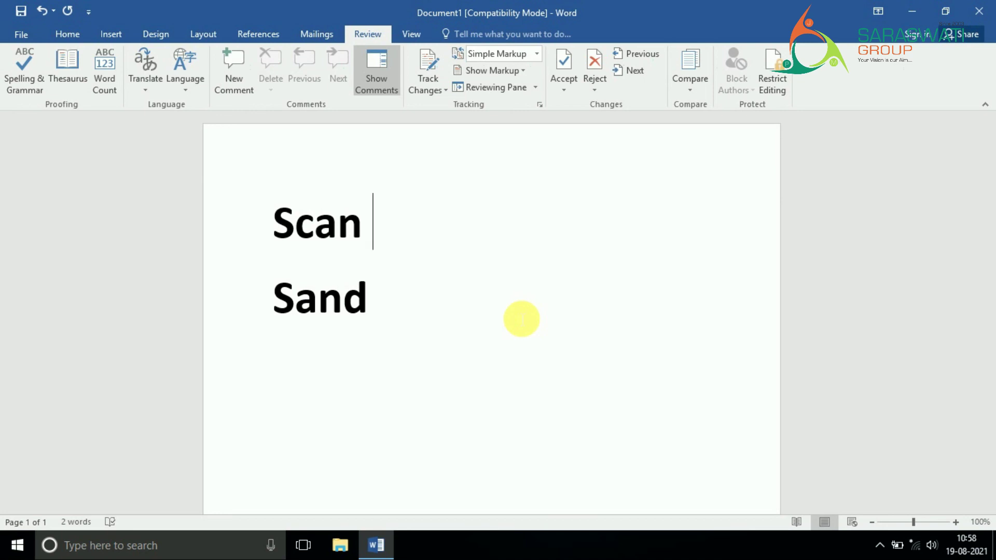
Shorten "Scan" to "Sca", run the spelling check, ignore the flagged word once, and dismiss the completion message.
key(BackSpace)
key(BackSpace)
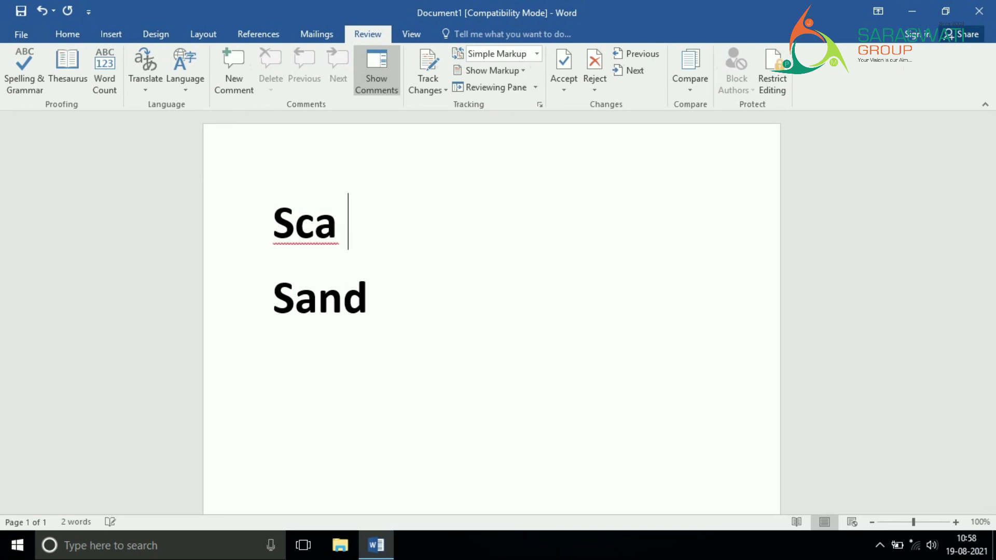
click(24, 66)
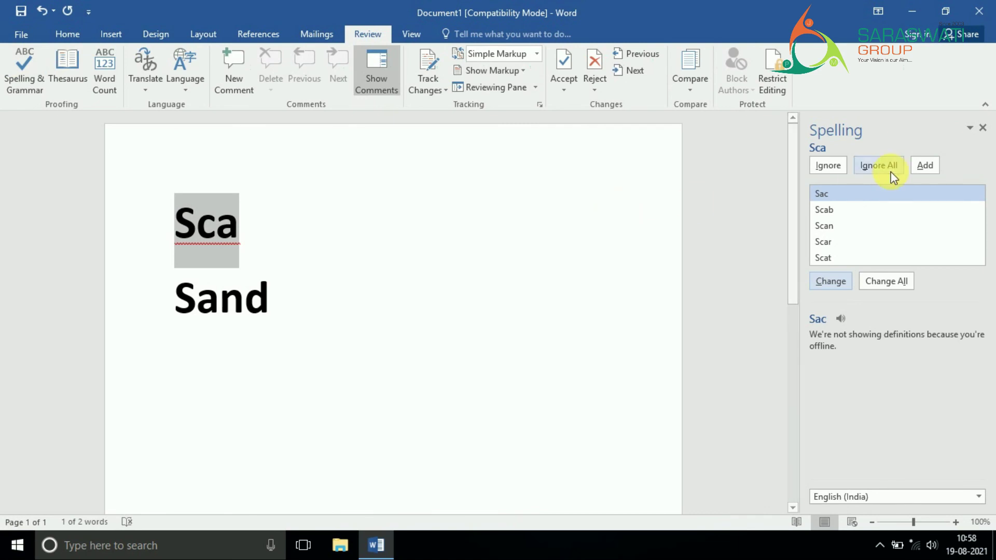
click(825, 167)
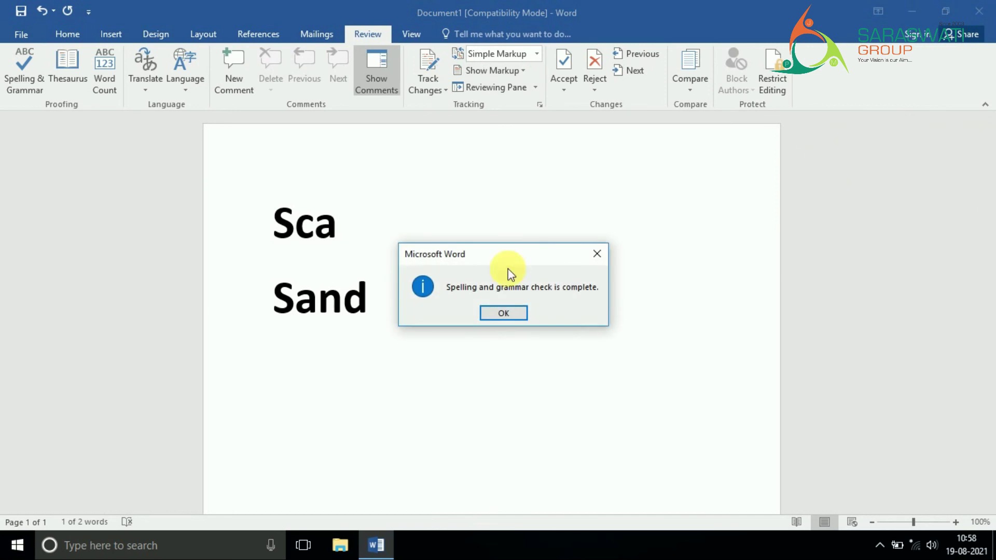
click(505, 315)
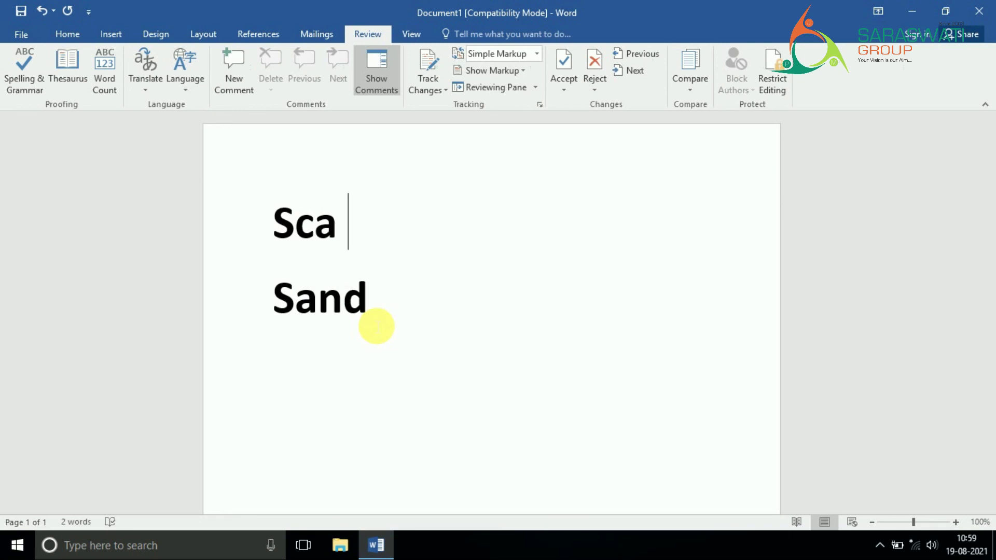
Enter "Rrr" on a new line below "Sand" and add it to the dictionary through the spelling check.
click(377, 373)
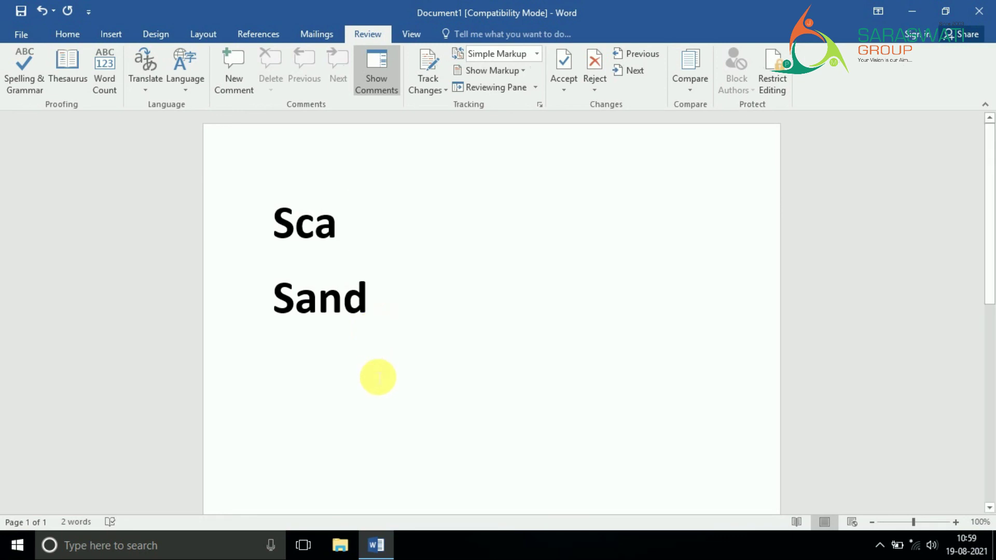
key(Return)
text(rrr)
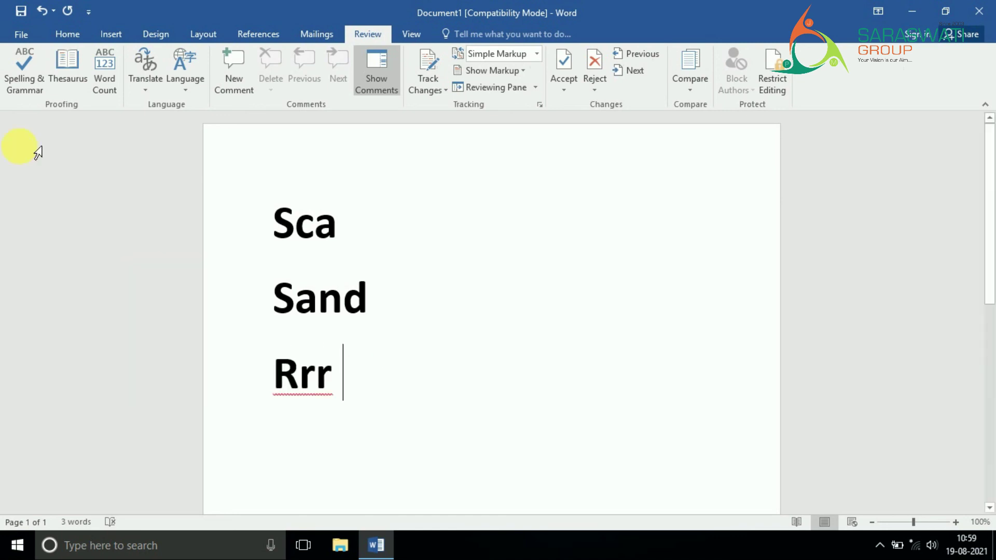
click(26, 71)
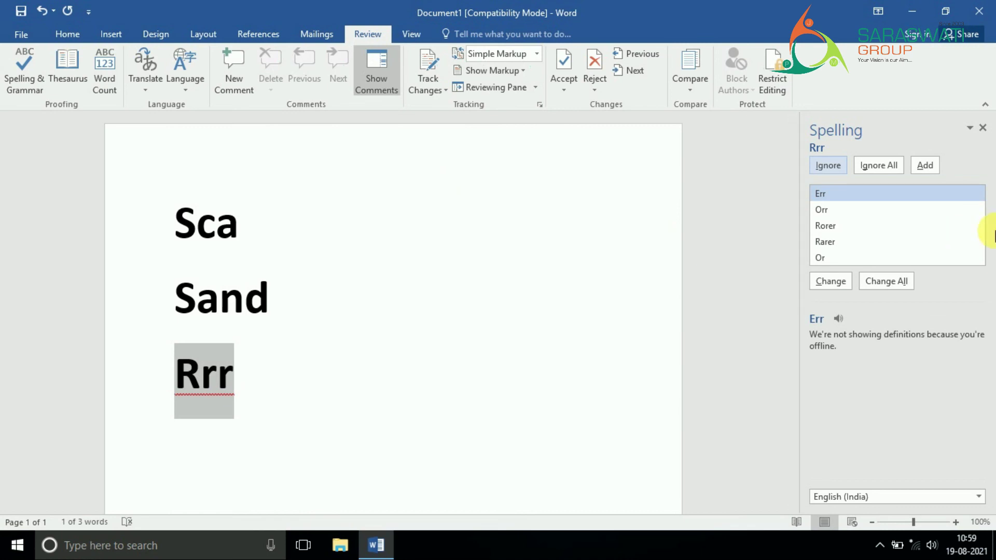
click(922, 167)
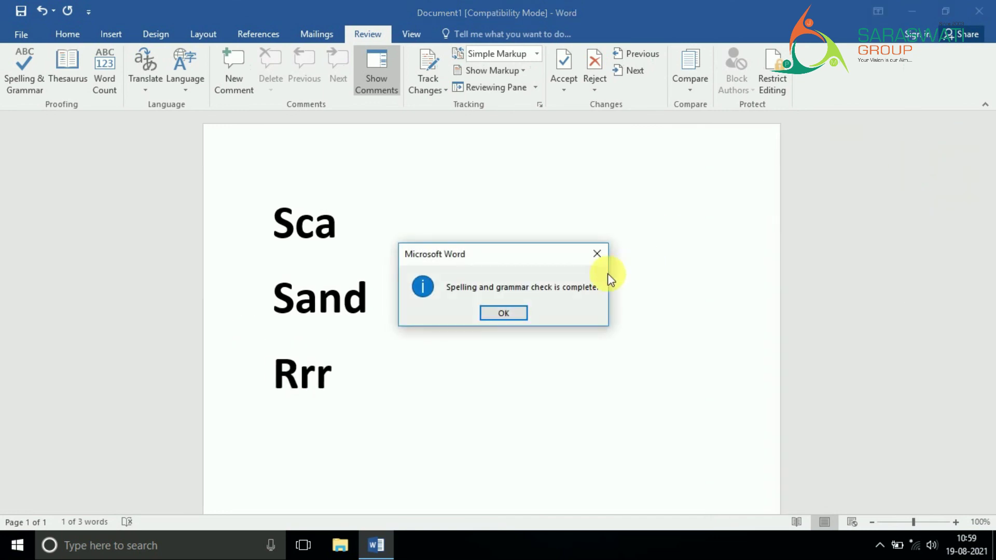
click(501, 314)
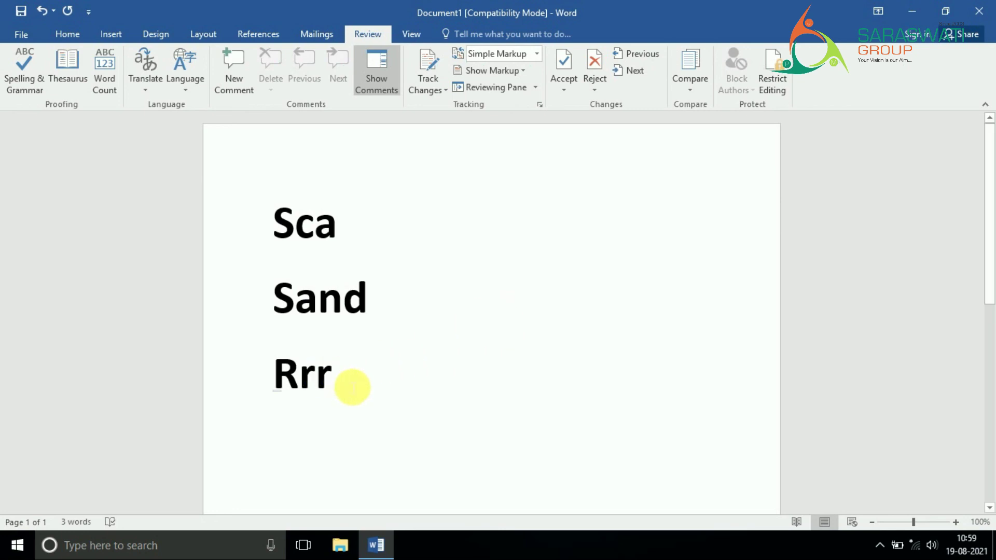
Enter "Vvv" on a new line below "Rrr" and add it to the dictionary through the spelling check.
key(Return)
text(vvv)
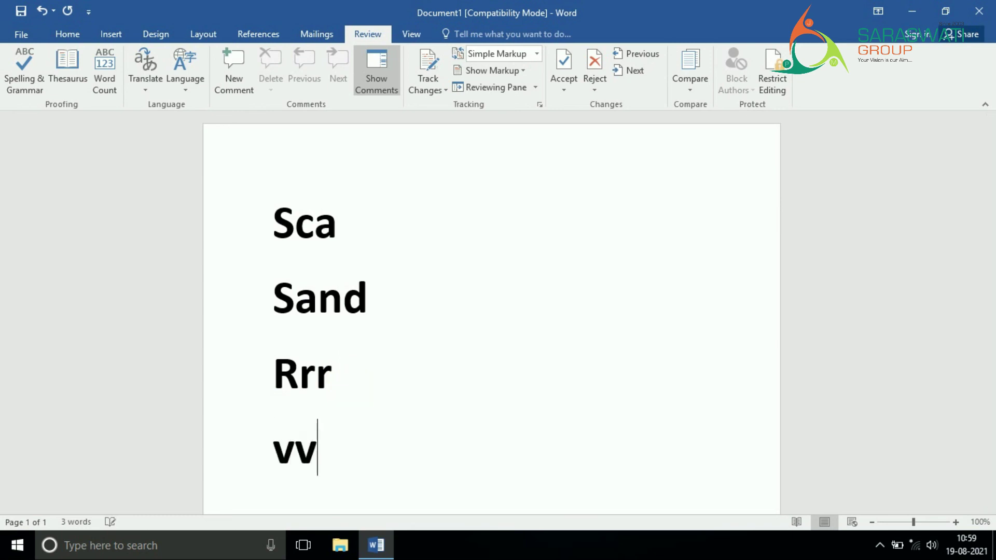
click(24, 67)
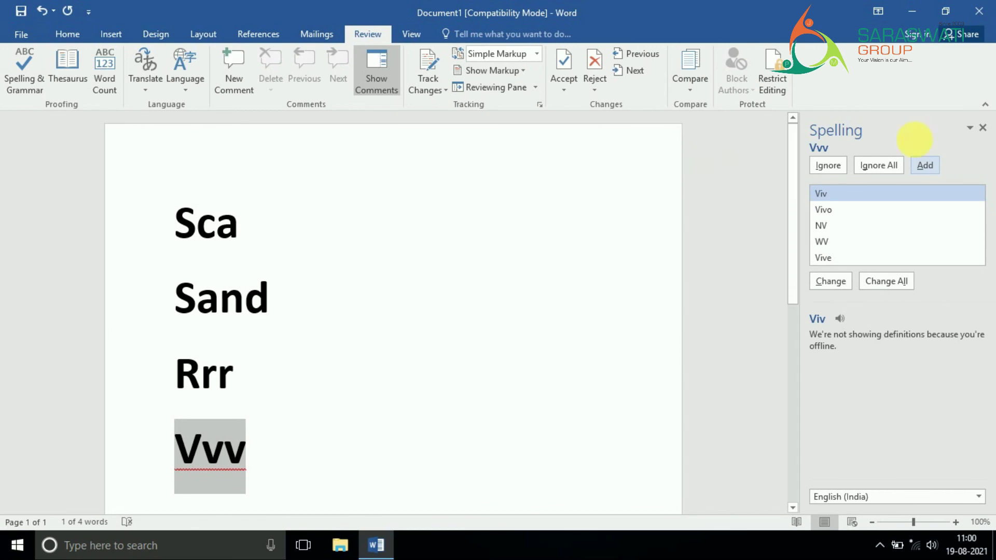
click(931, 166)
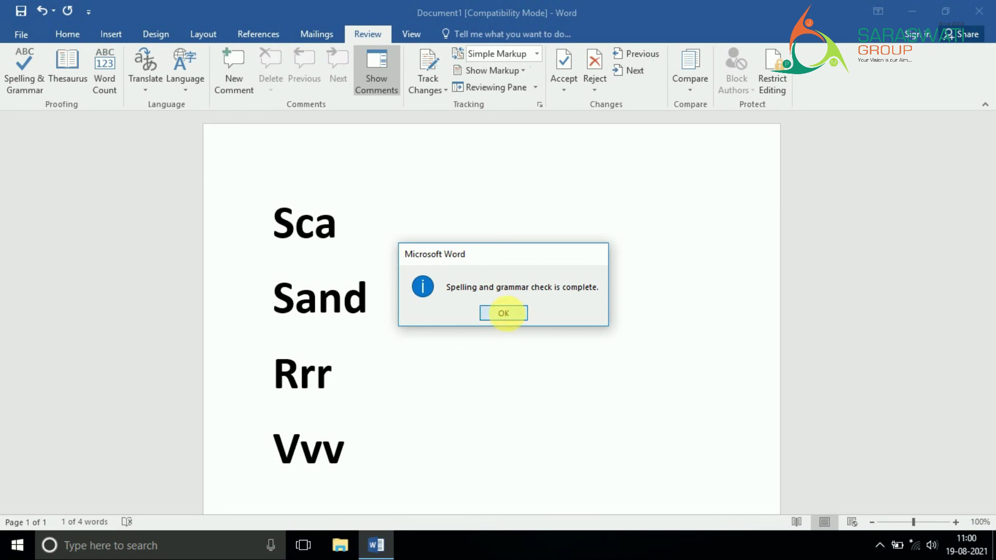
click(503, 313)
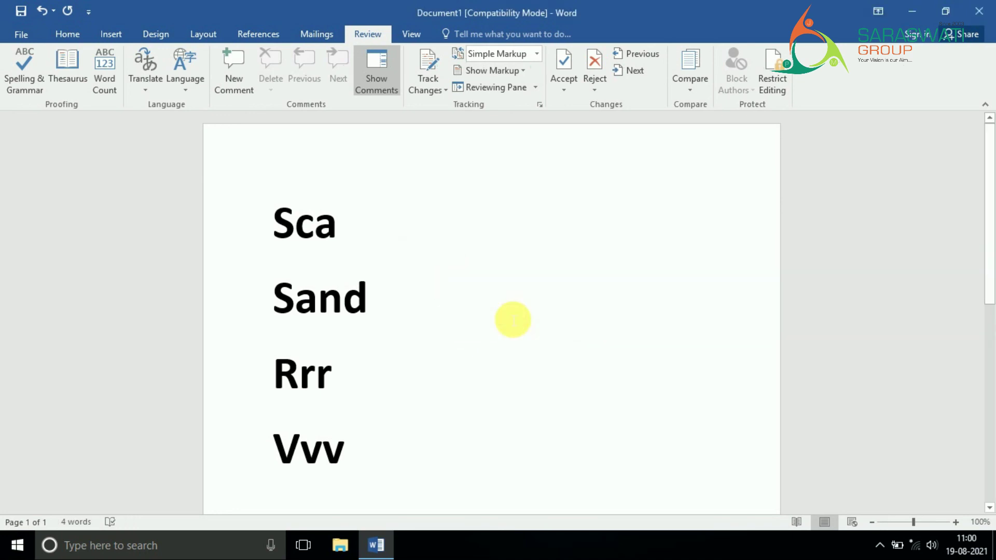